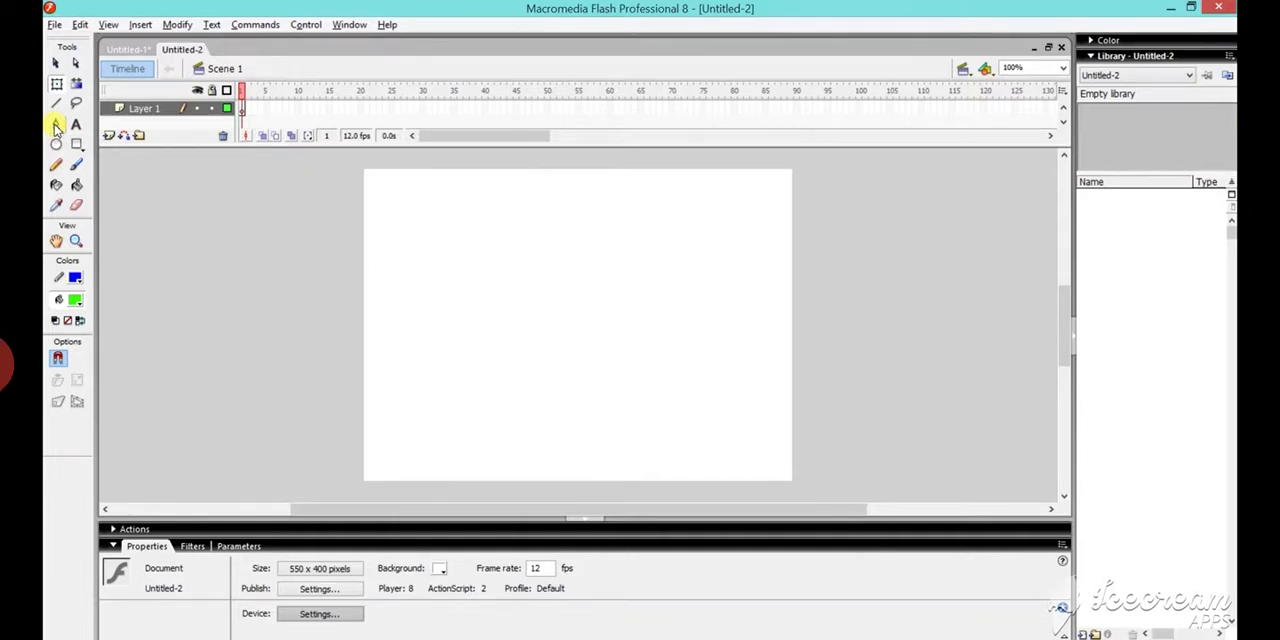
- Draw an open blue spiral of straight segments on the stage's left half using the Pen tool with a 7.75 stroke height
click(56, 125)
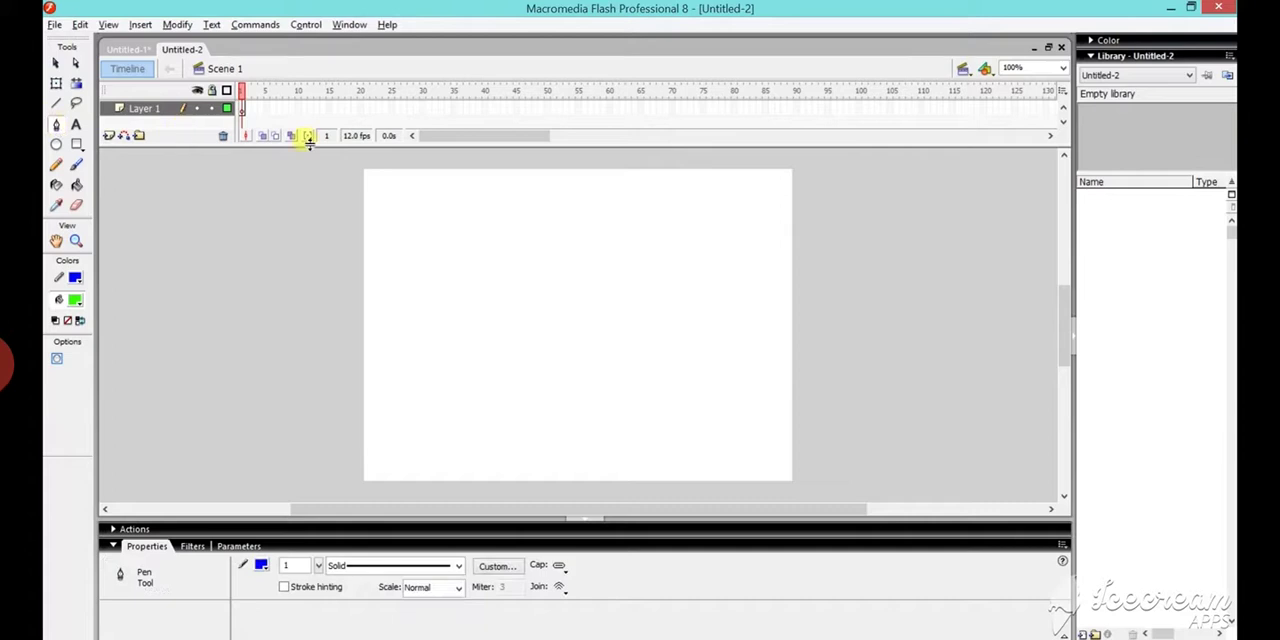
click(318, 565)
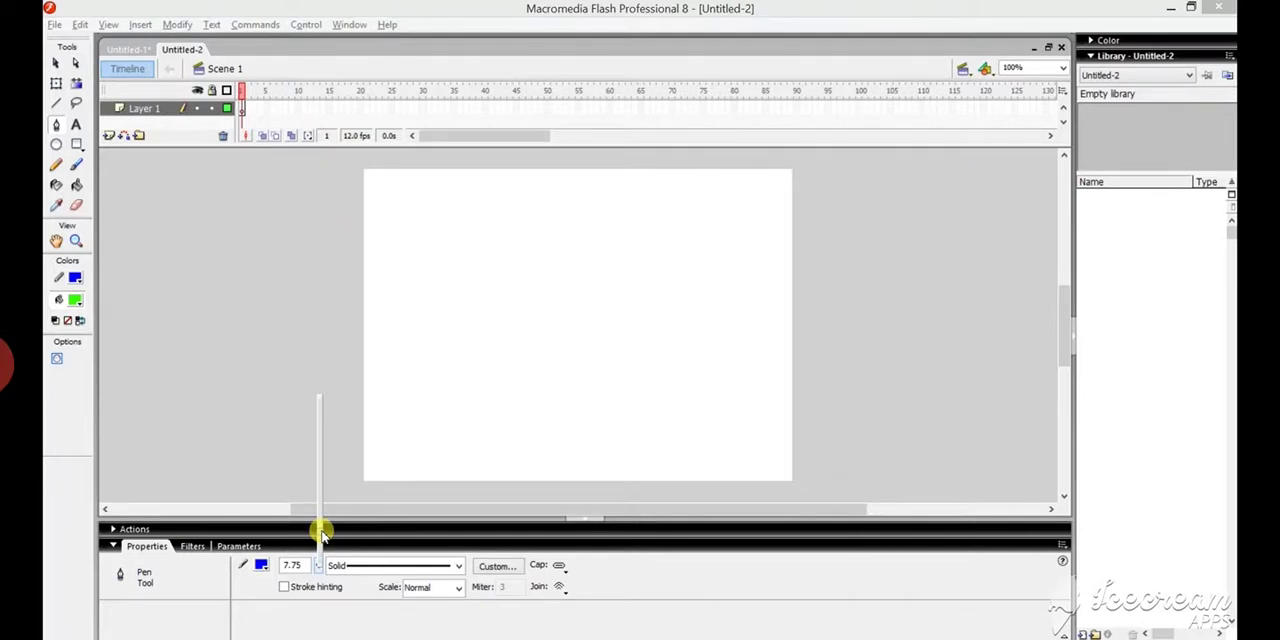
click(400, 237)
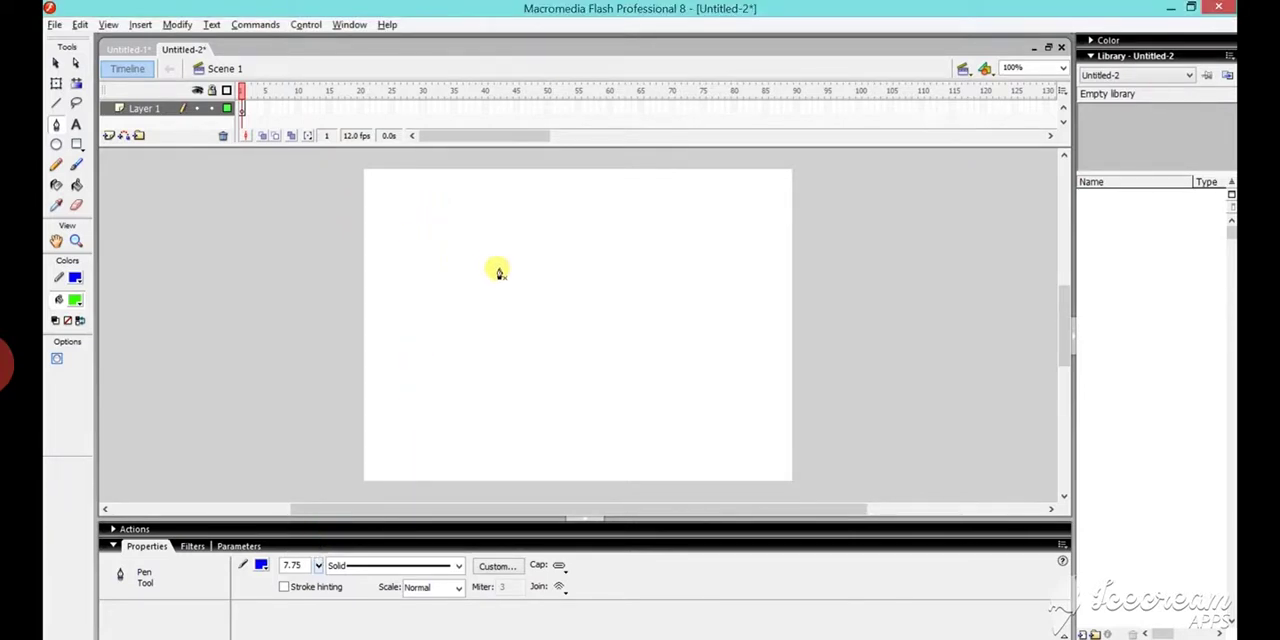
click(476, 214)
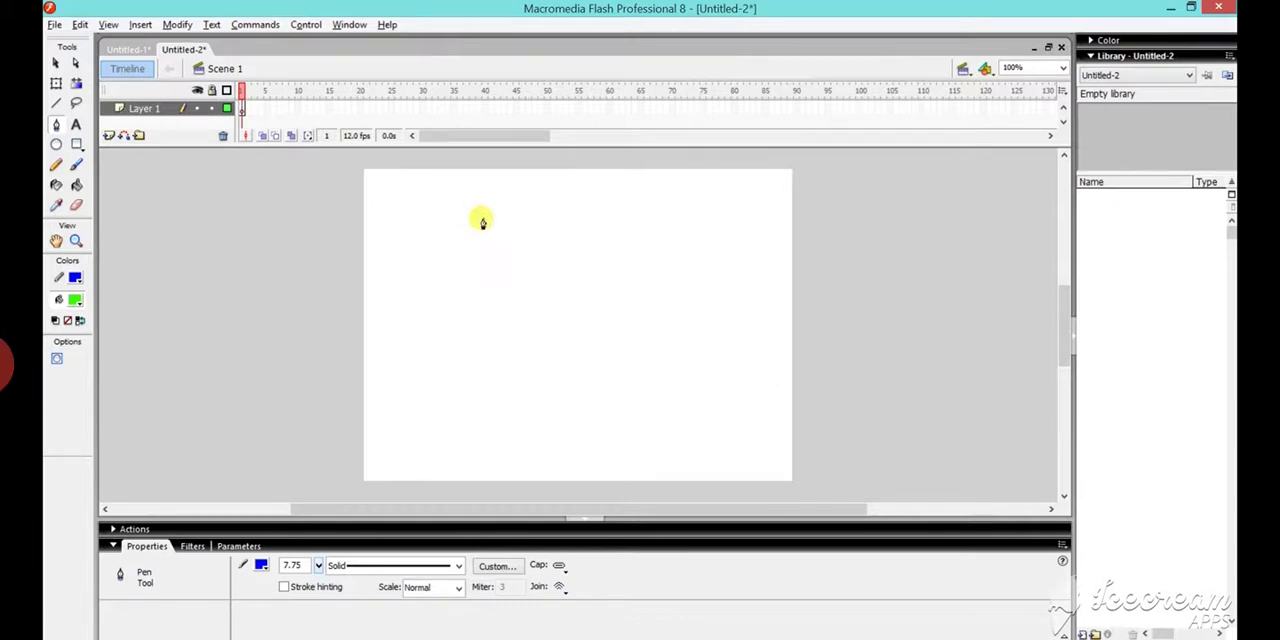
click(528, 249)
click(528, 298)
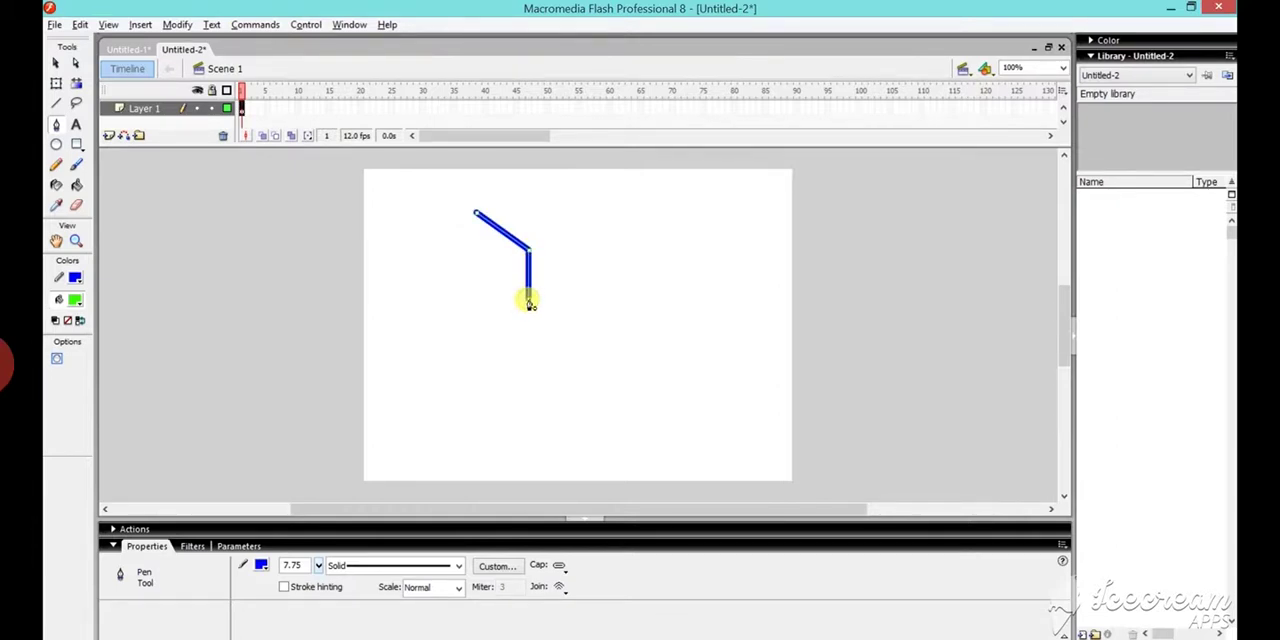
click(503, 344)
click(440, 352)
click(408, 315)
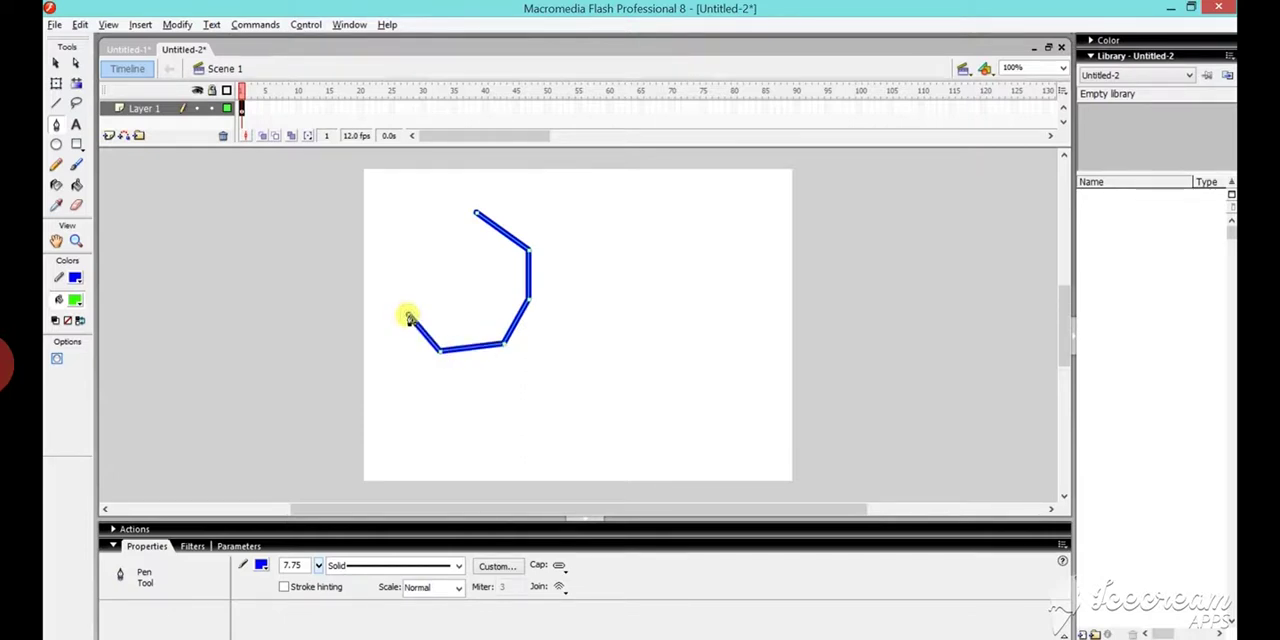
click(399, 288)
click(410, 266)
click(446, 264)
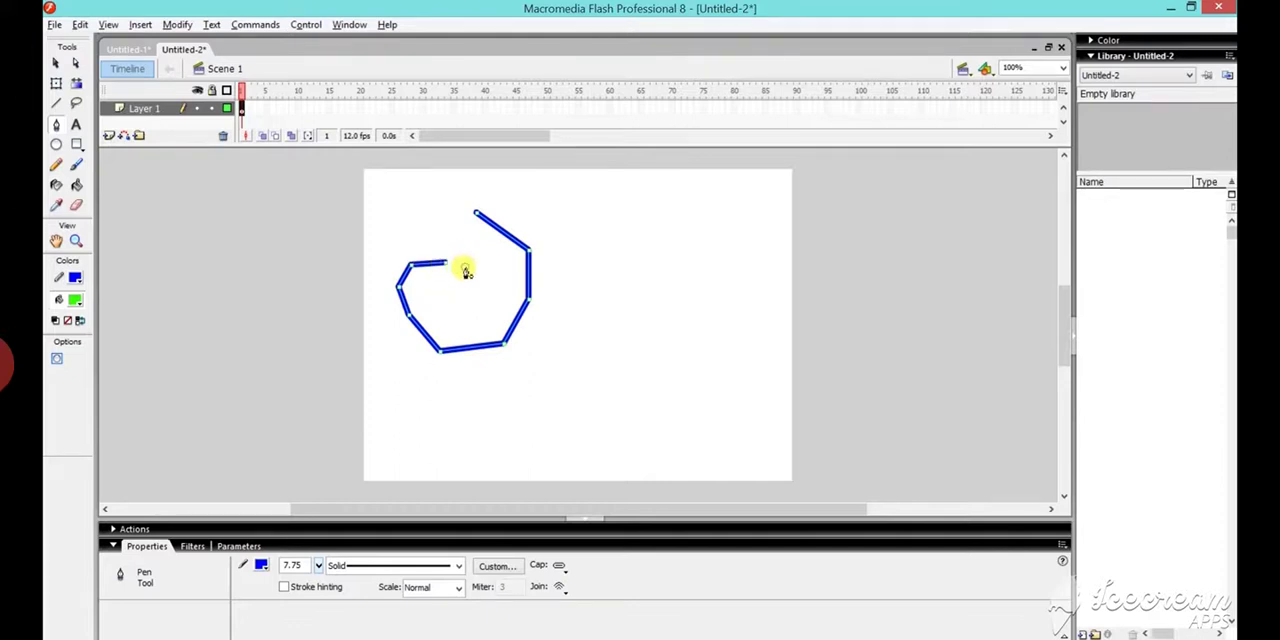
click(465, 268)
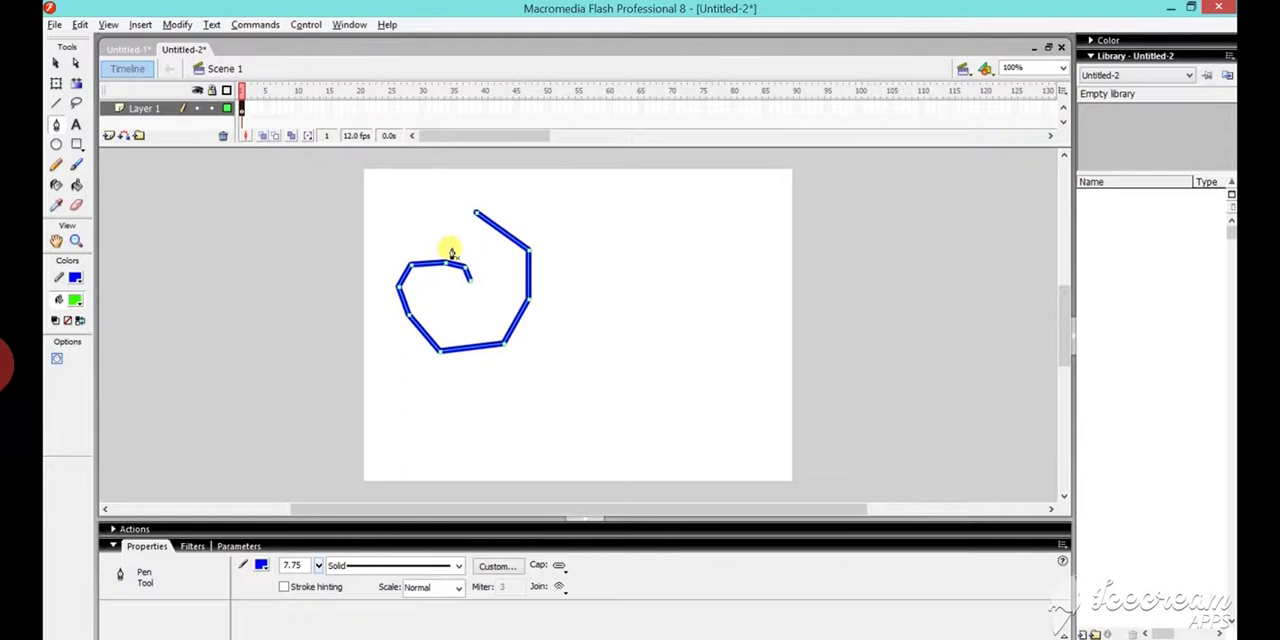
- Draw a closed, roughly round polygon beside the spiral with the Pen tool, ending on its starting point so it fills green
click(607, 213)
click(601, 270)
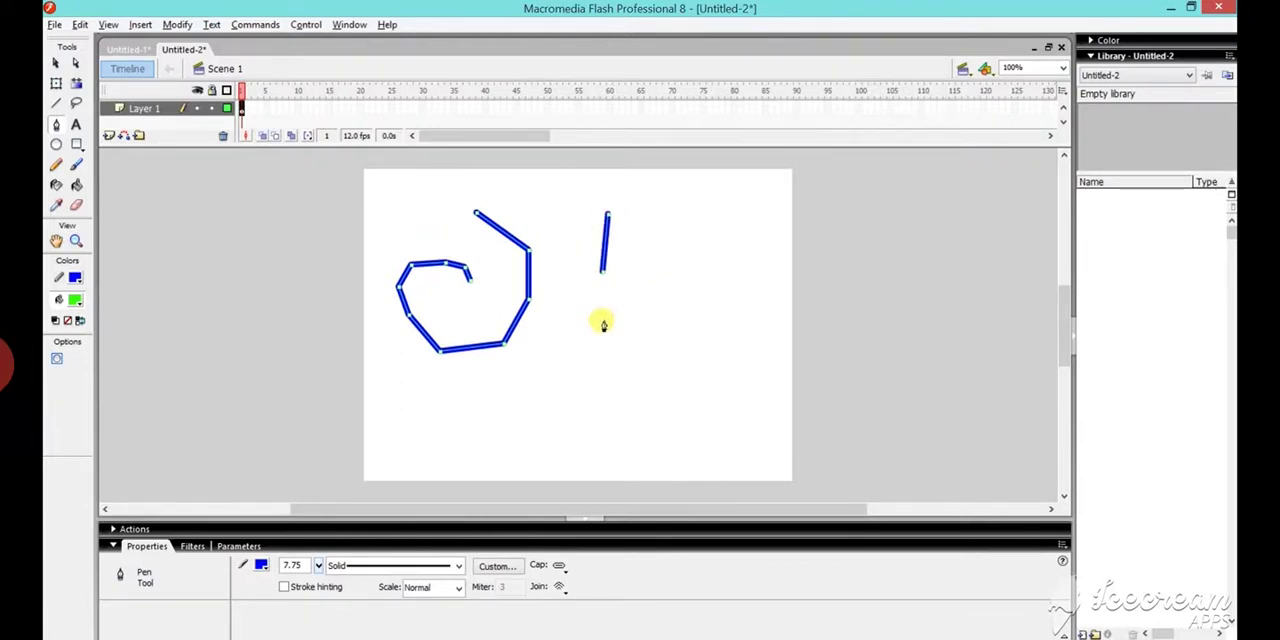
click(603, 322)
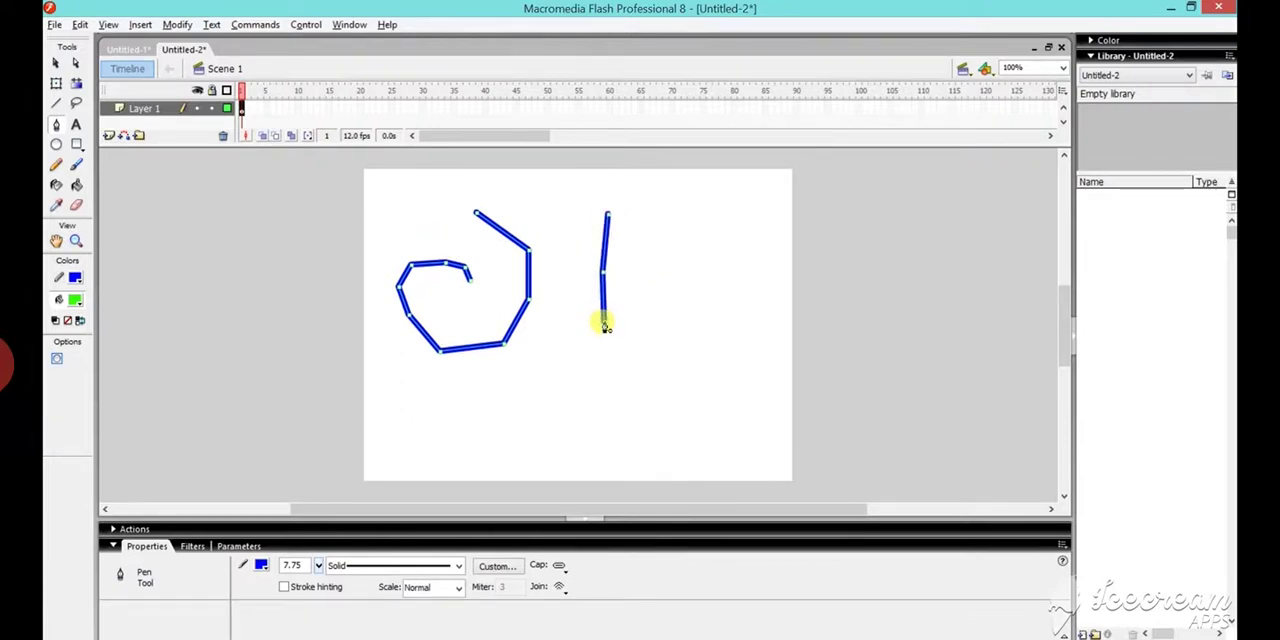
click(646, 357)
click(690, 365)
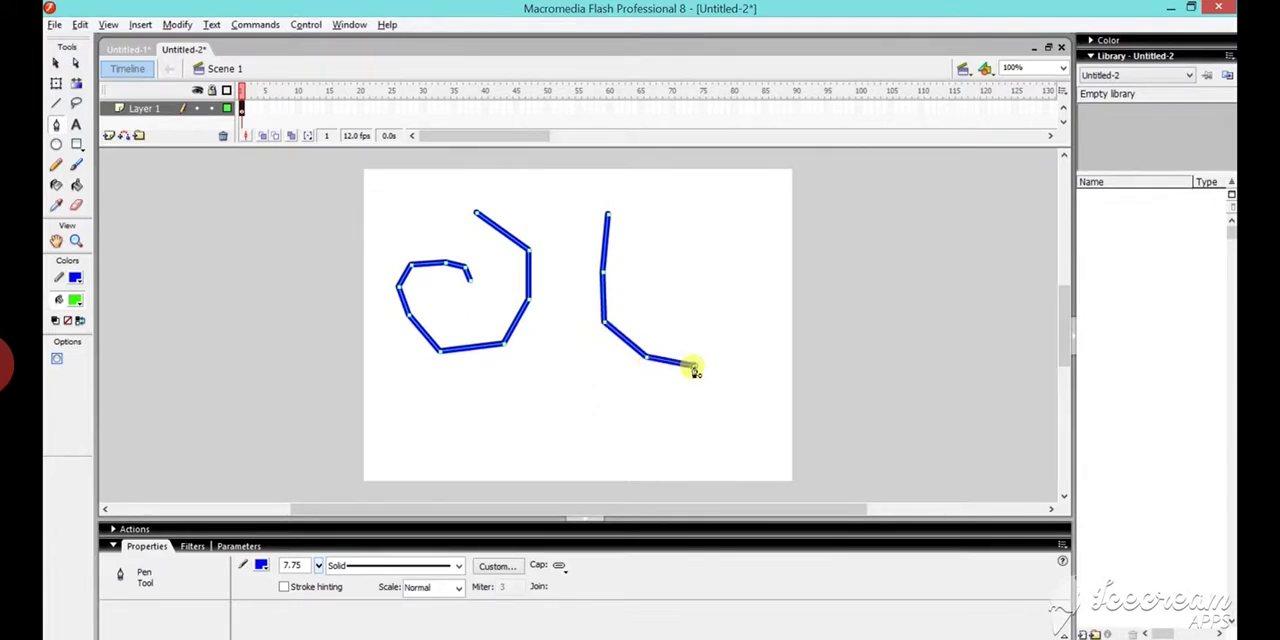
click(720, 355)
click(747, 309)
double_click(752, 275)
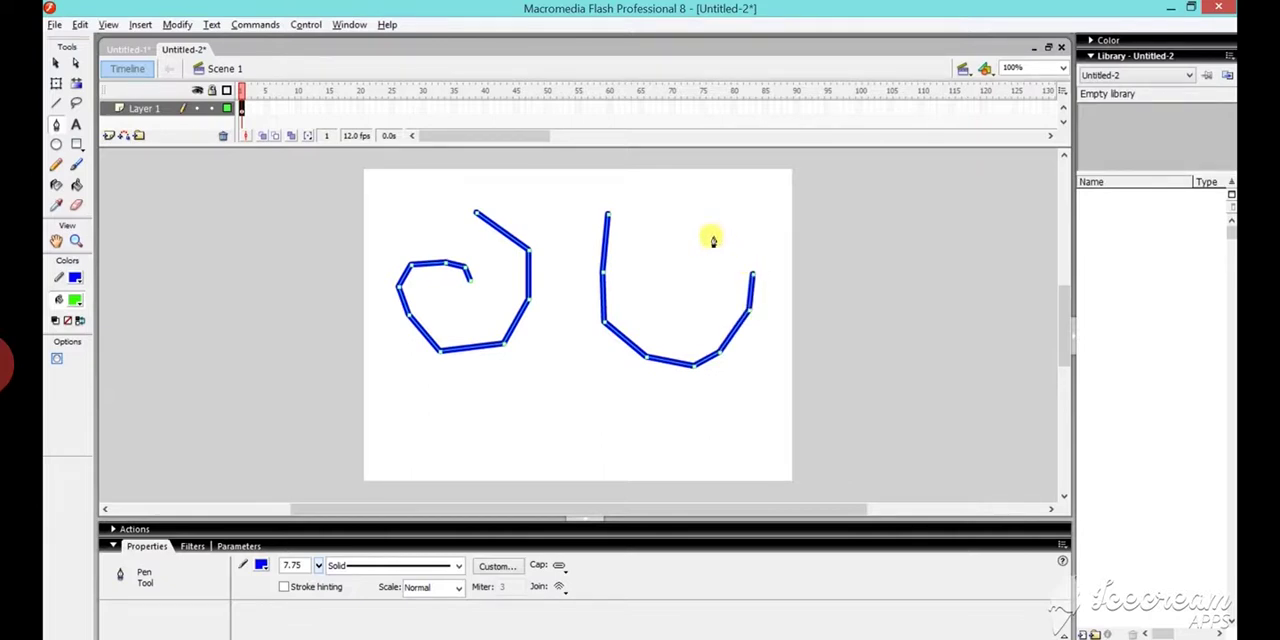
click(710, 235)
click(692, 215)
double_click(660, 203)
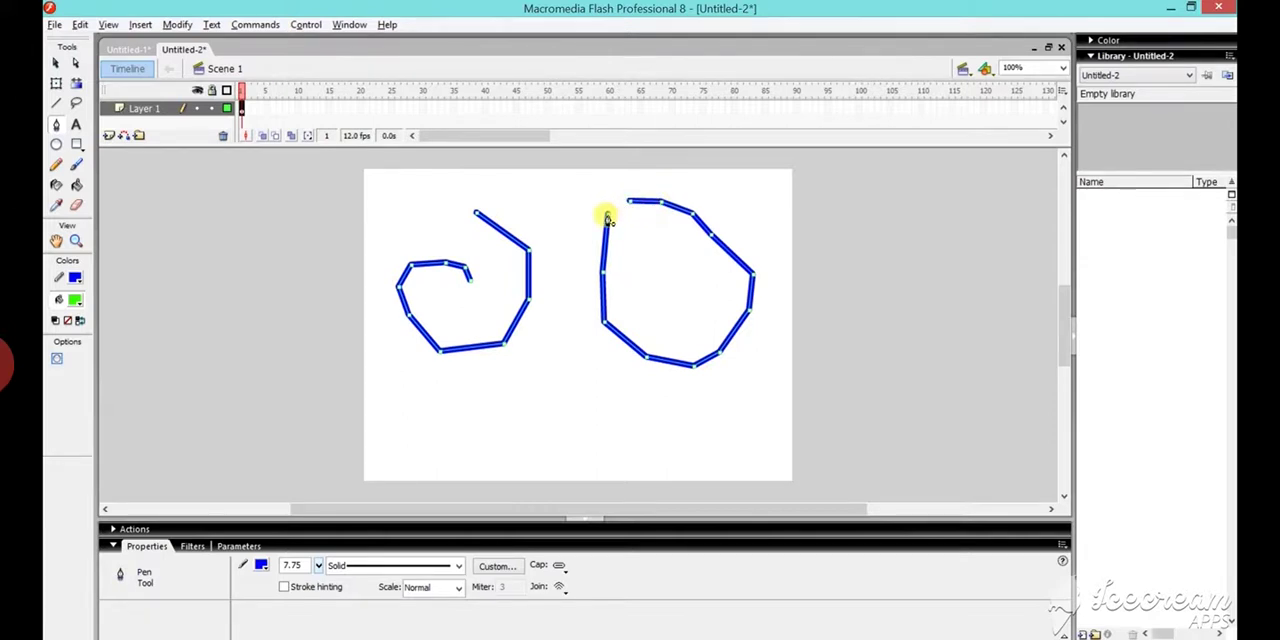
click(607, 218)
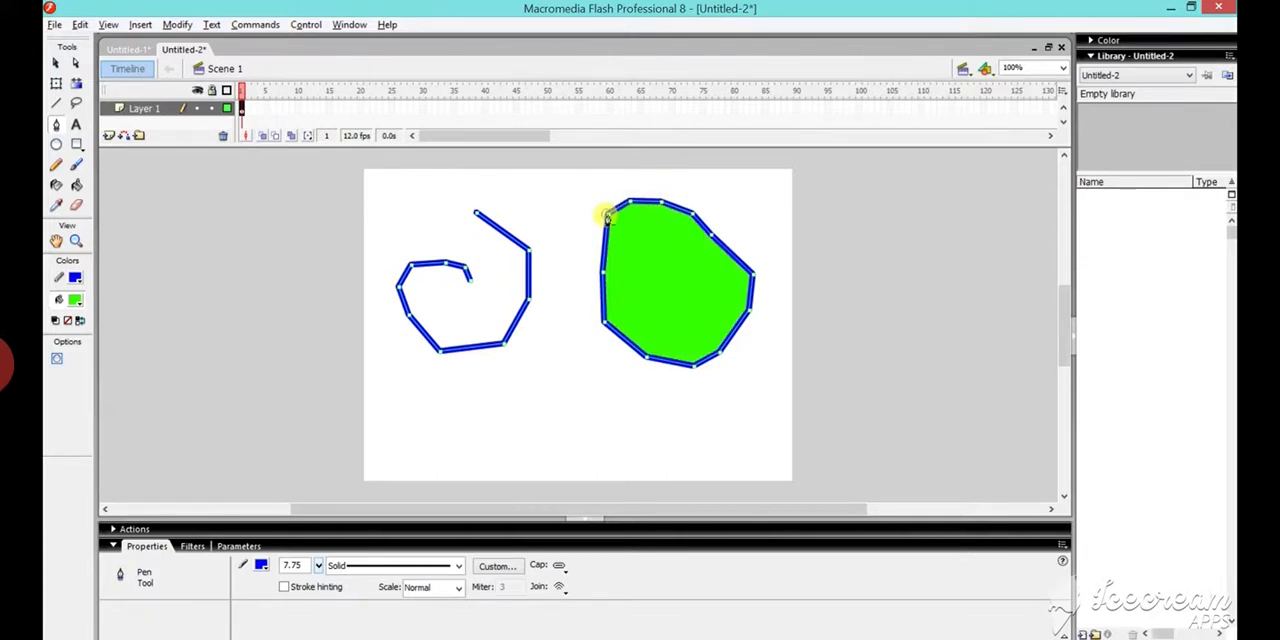
- Create a new blank Flash Document
click(54, 24)
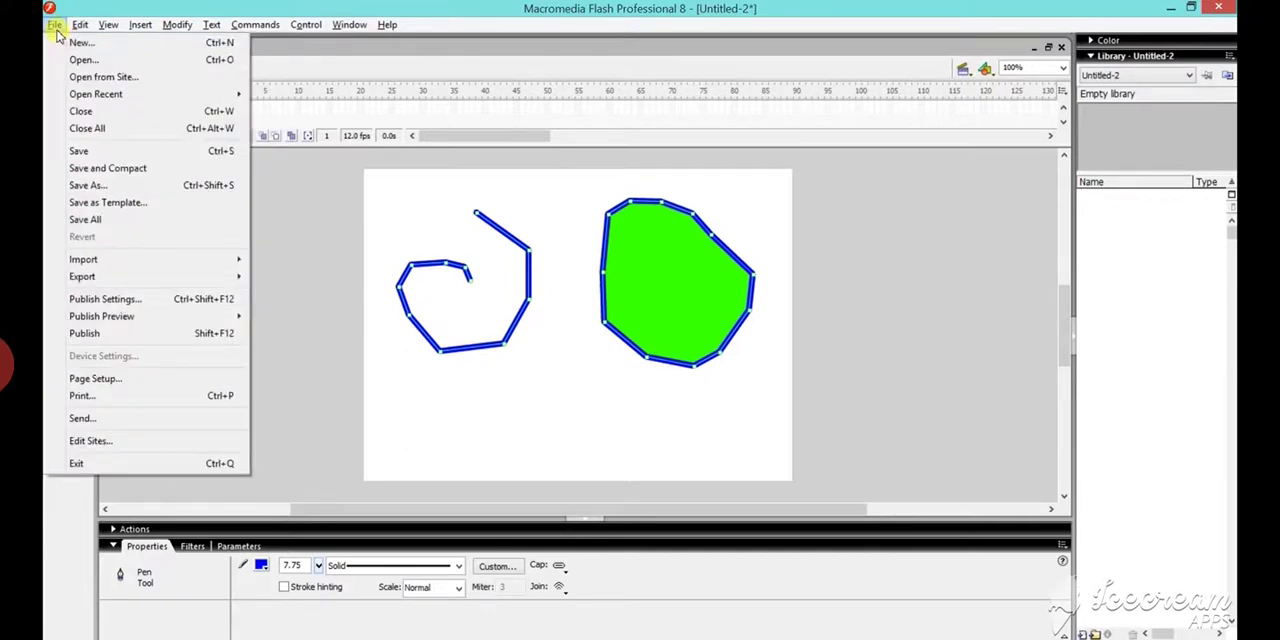
click(80, 43)
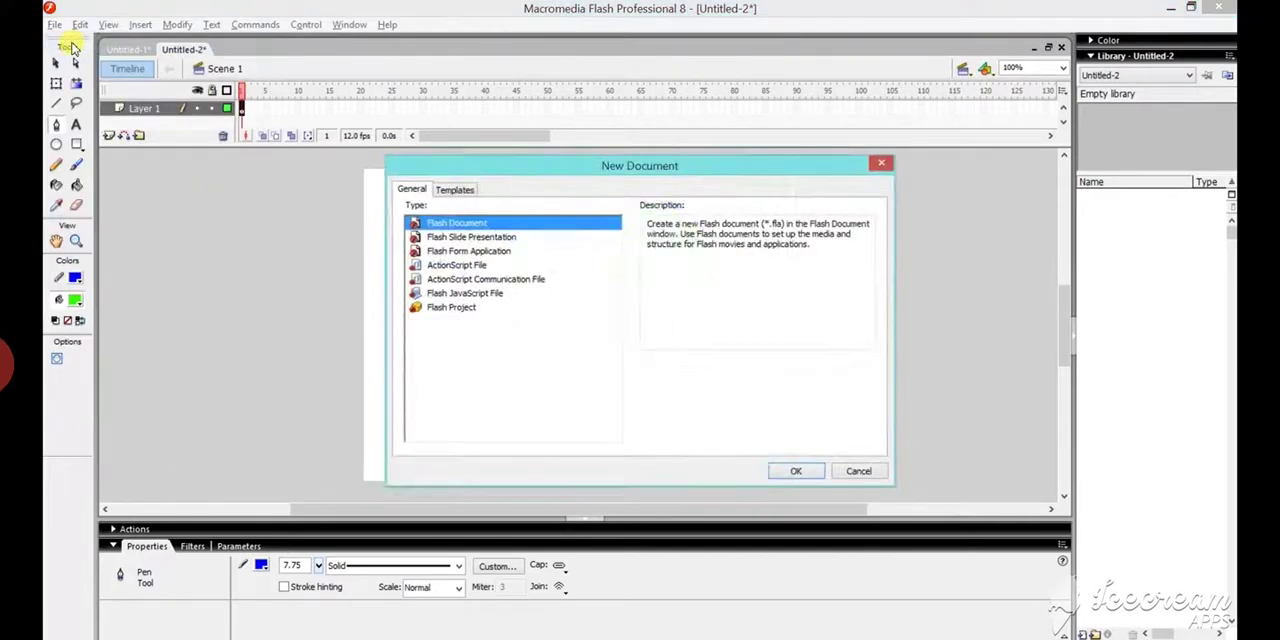
click(795, 473)
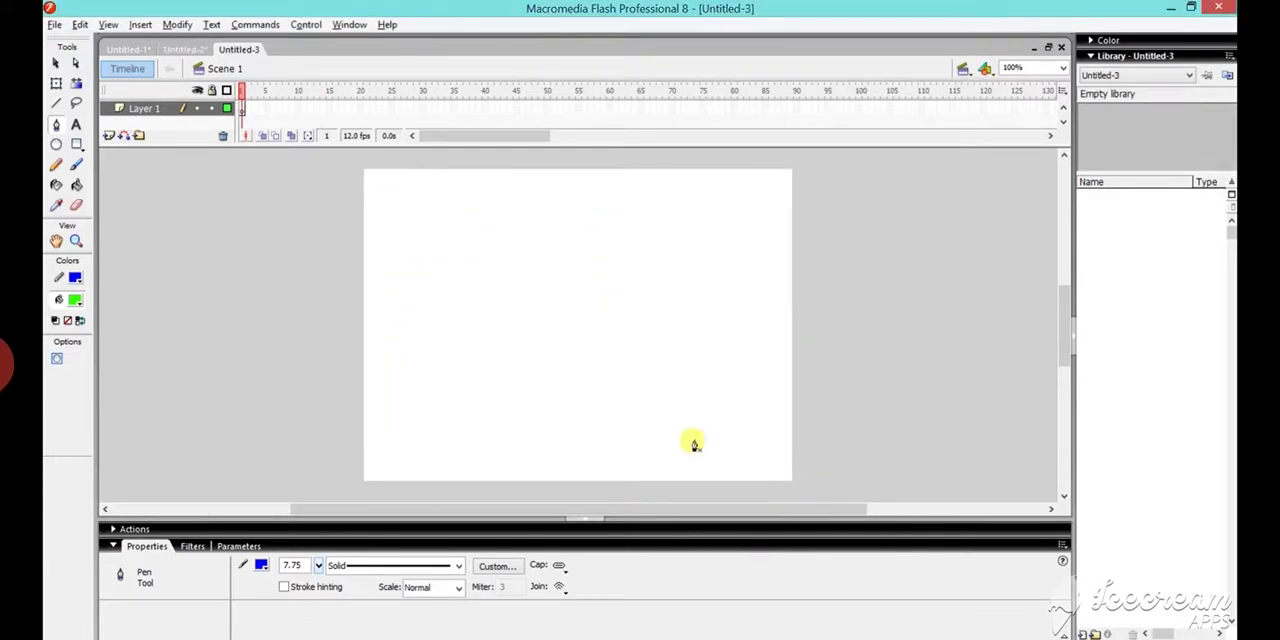
- Draw a green oval with a blue outline of 4.75 stroke height in the stage's upper-left area
click(57, 207)
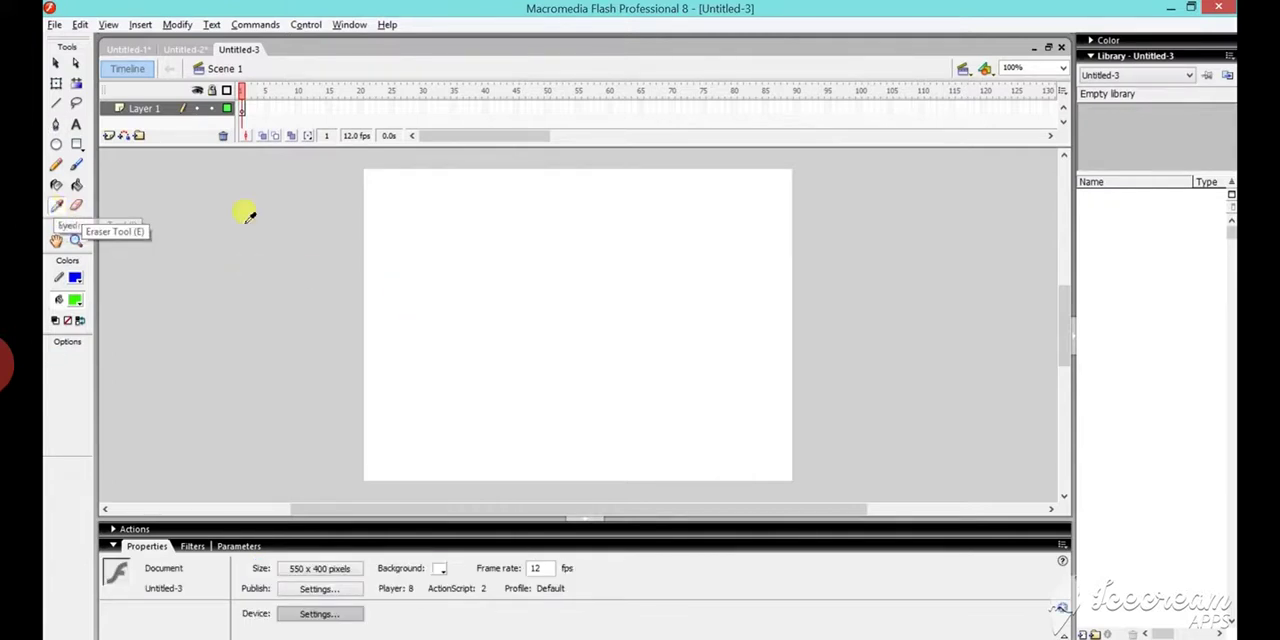
click(57, 146)
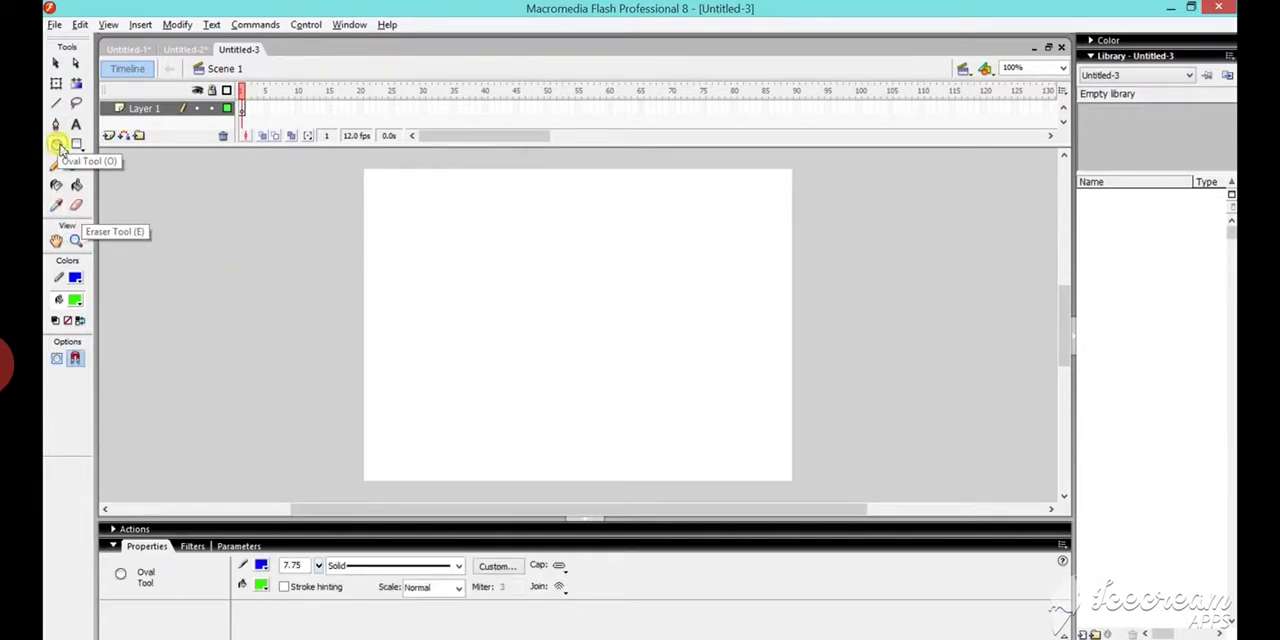
click(319, 566)
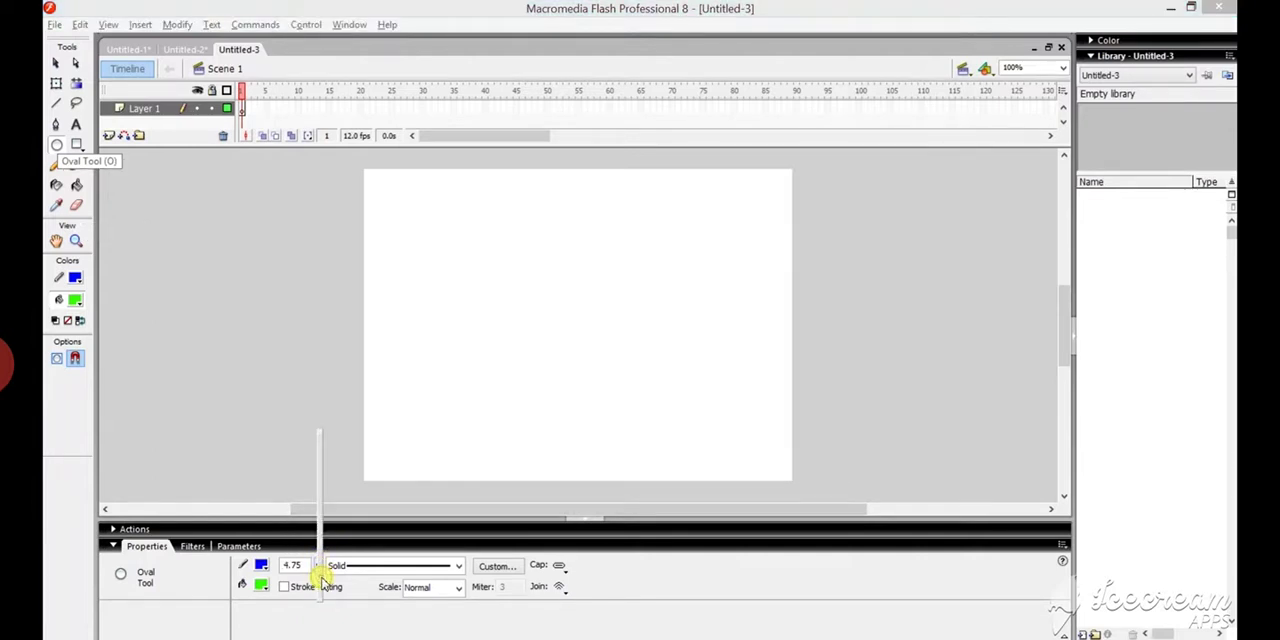
click(399, 212)
mouse_move(401, 215)
mouse_down()
mouse_move(434, 263)
mouse_move(507, 288)
mouse_up()
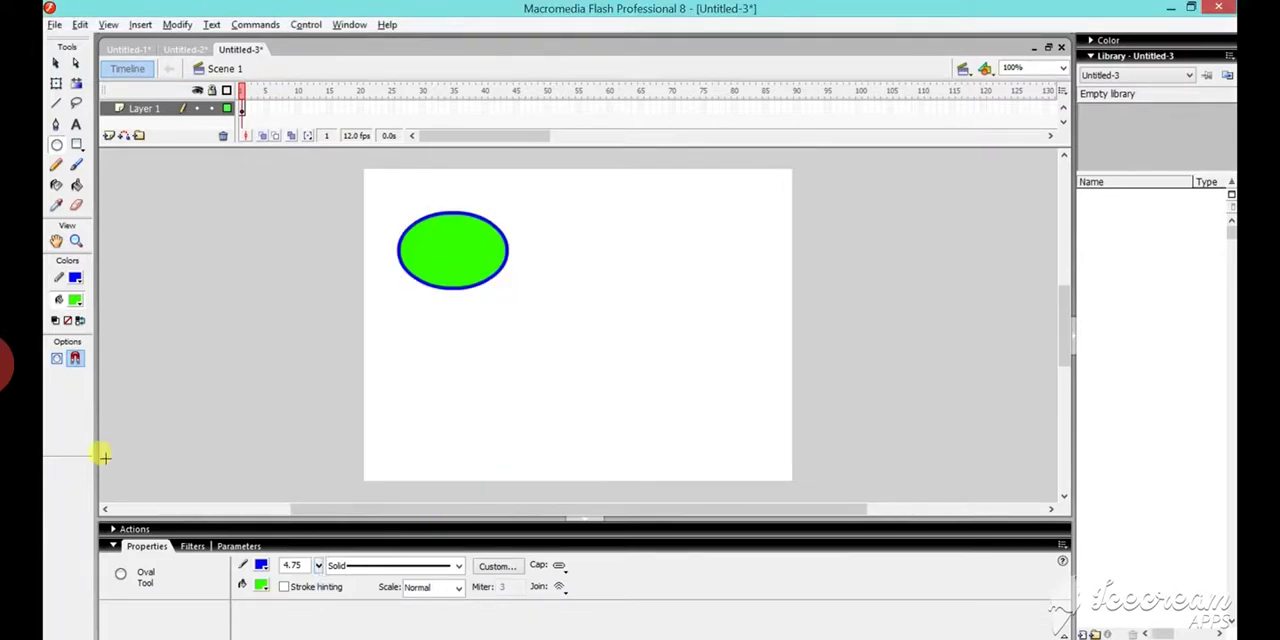
- Draw a rectangle in the stage's lower-right area with a red stroke, dark blue fill and 42.25 stroke height
click(77, 145)
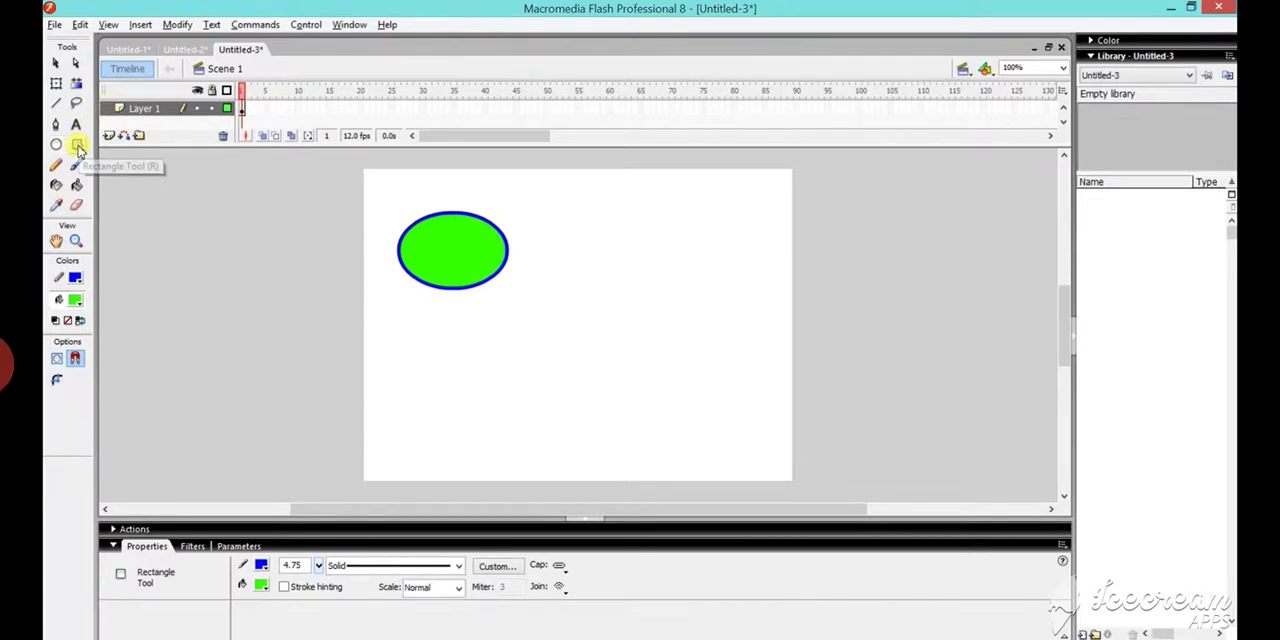
click(262, 566)
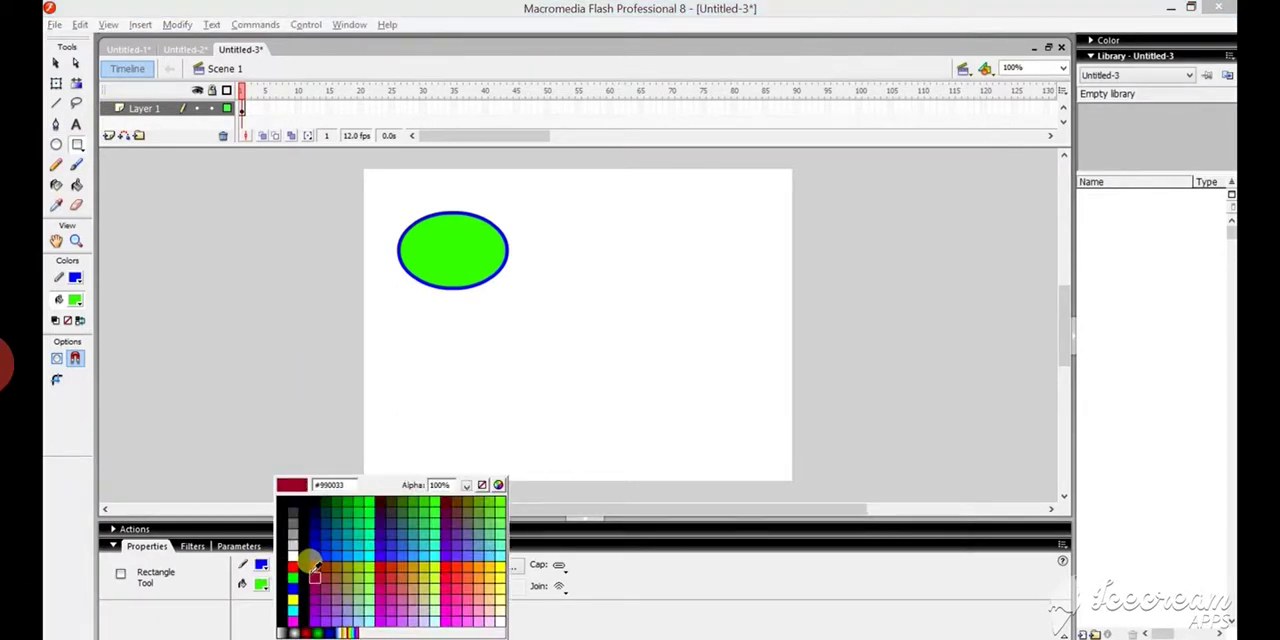
click(295, 563)
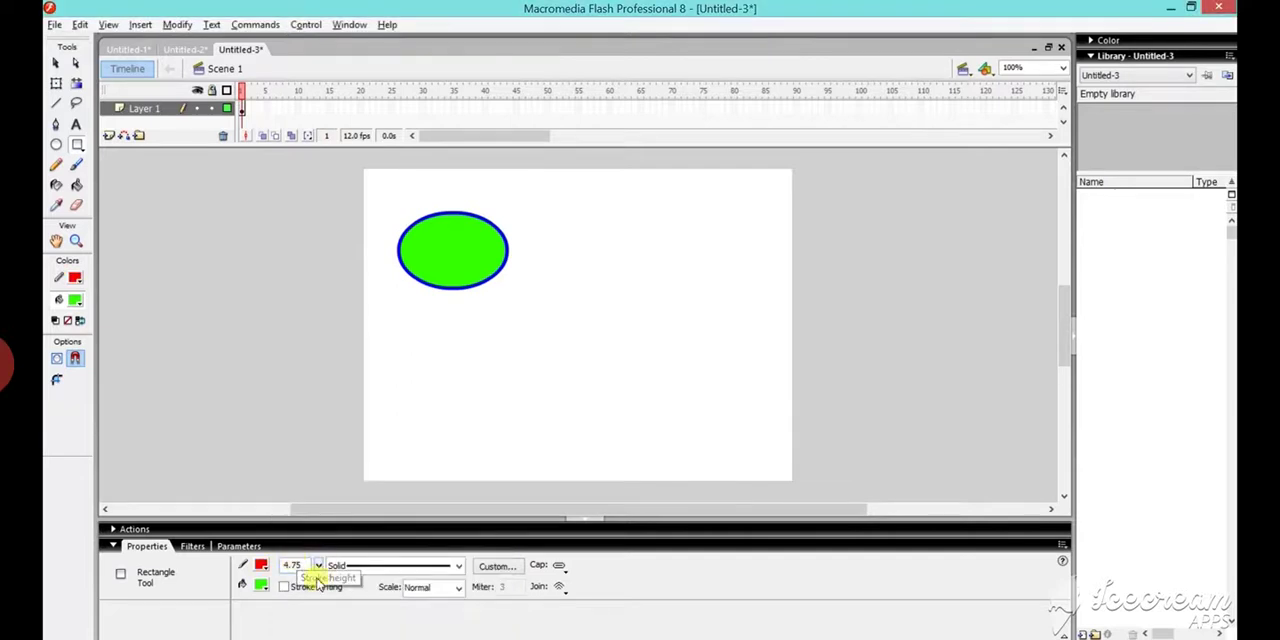
click(262, 586)
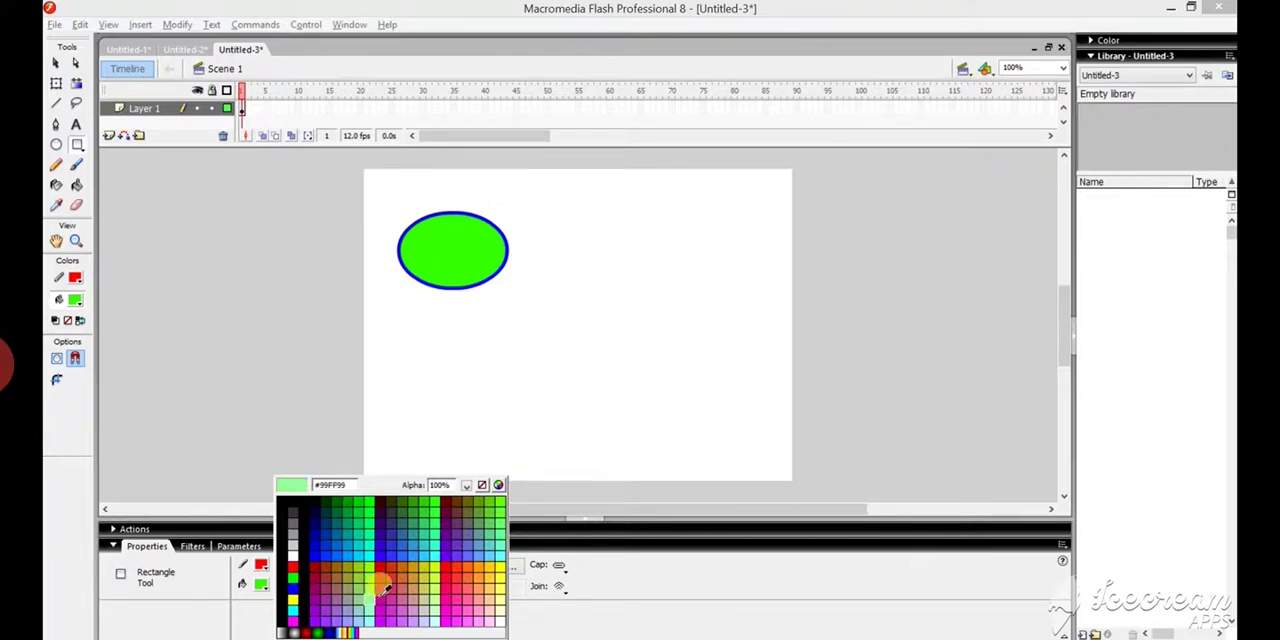
click(315, 529)
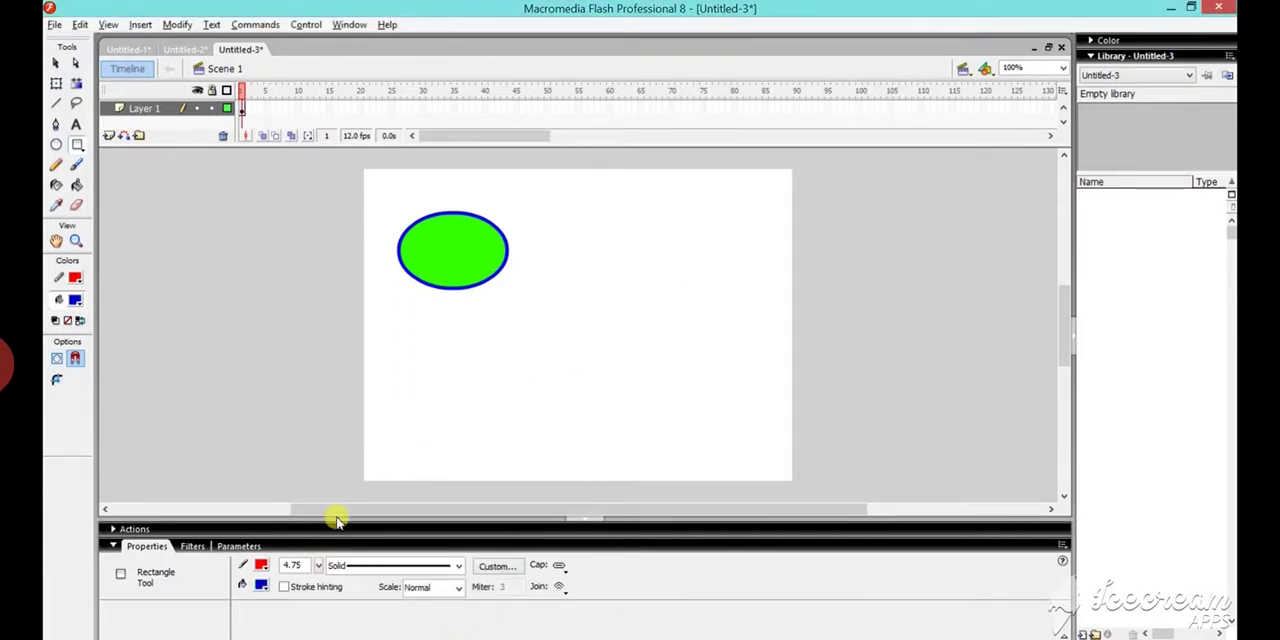
click(320, 567)
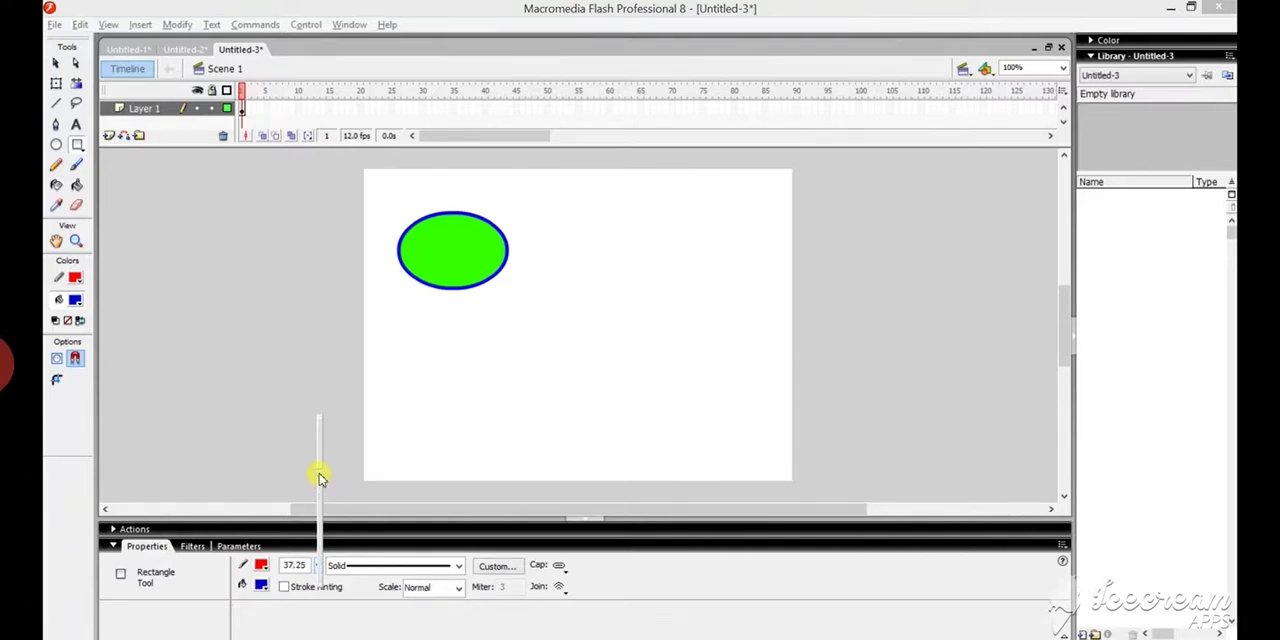
click(610, 299)
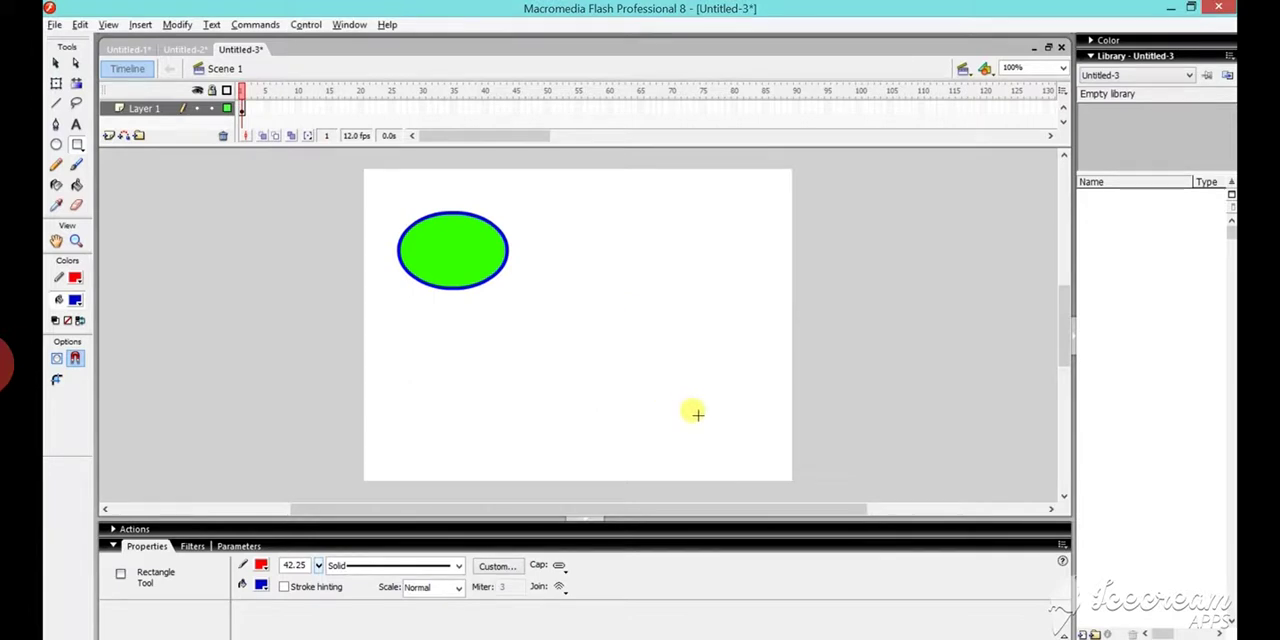
mouse_move(646, 301)
mouse_down()
mouse_move(666, 380)
mouse_move(758, 430)
mouse_up()
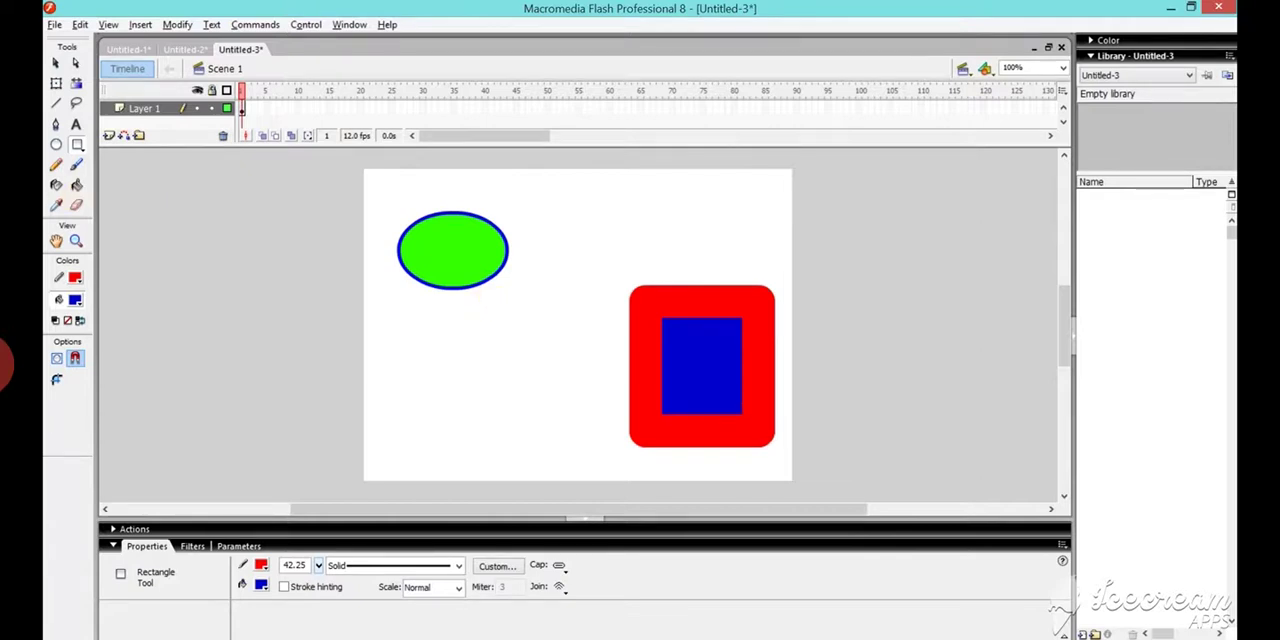
- Sample the rectangle's thick red stroke with the Eyedropper and apply it to the oval's outline
click(56, 206)
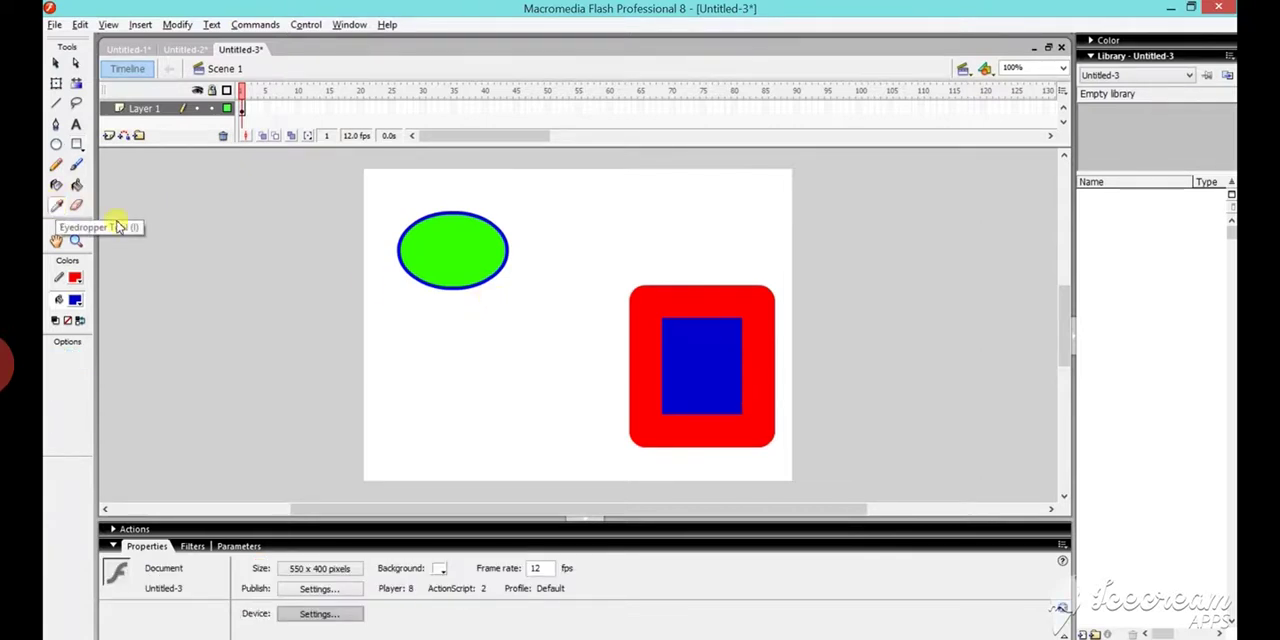
click(648, 348)
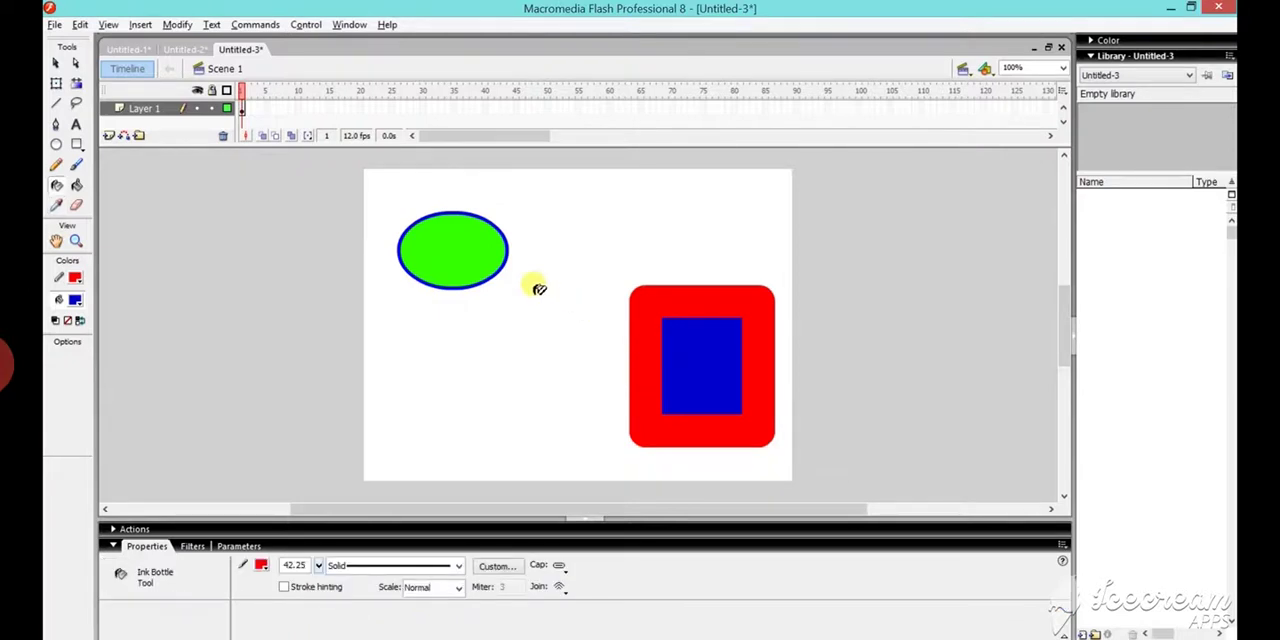
click(503, 270)
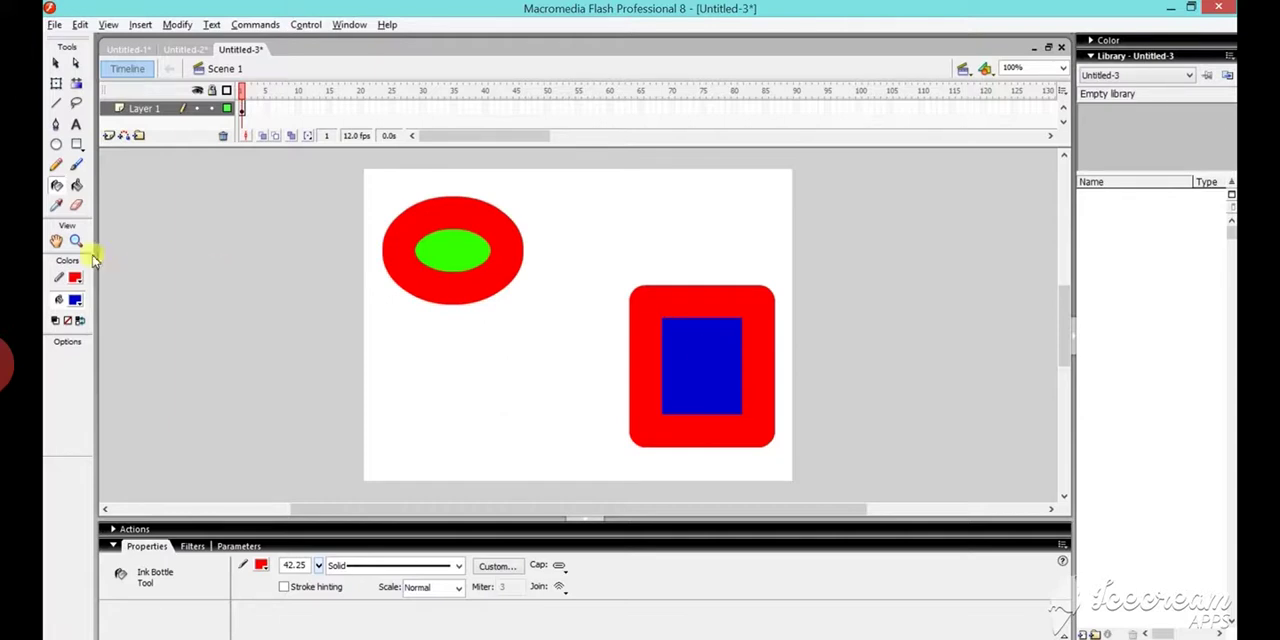
- Sample the rectangle's blue fill with the Eyedropper and apply it to the oval's green interior
click(55, 207)
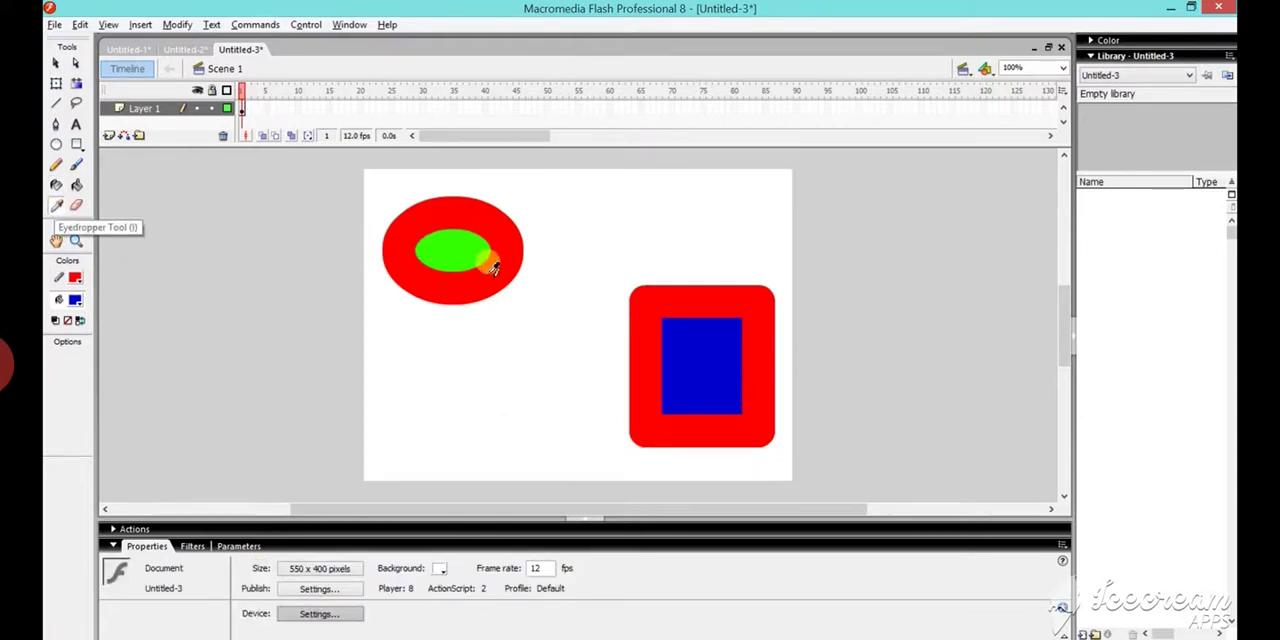
click(722, 335)
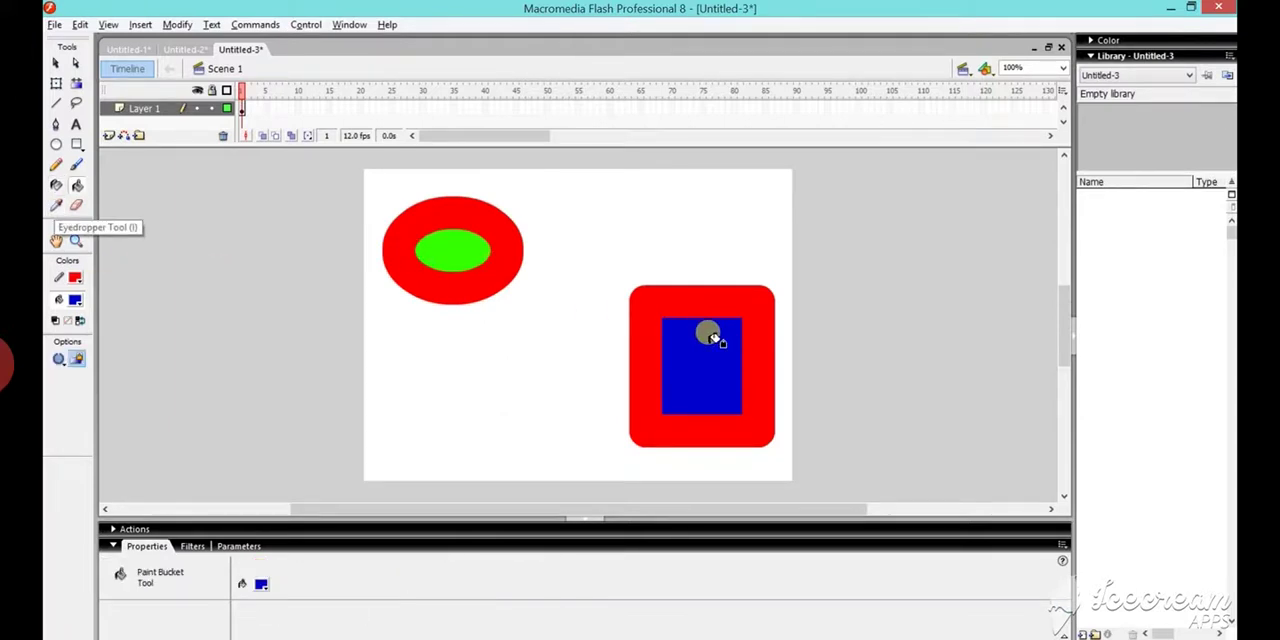
click(464, 257)
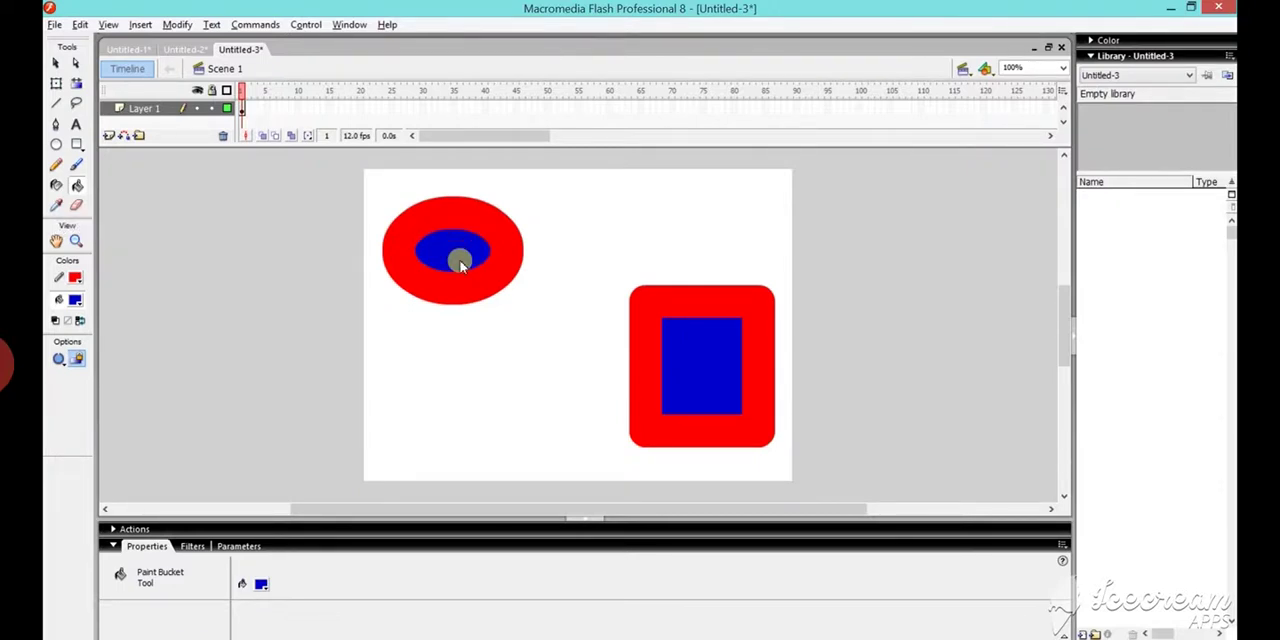
- Create a new blank Flash Document
click(55, 25)
click(82, 45)
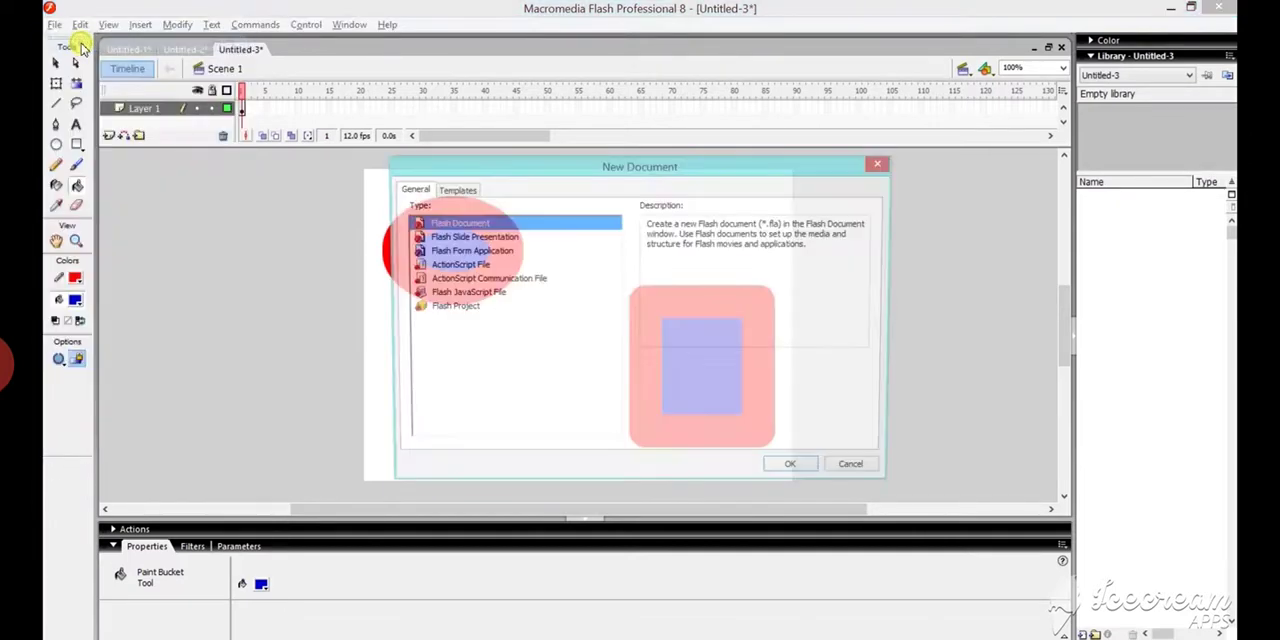
click(791, 470)
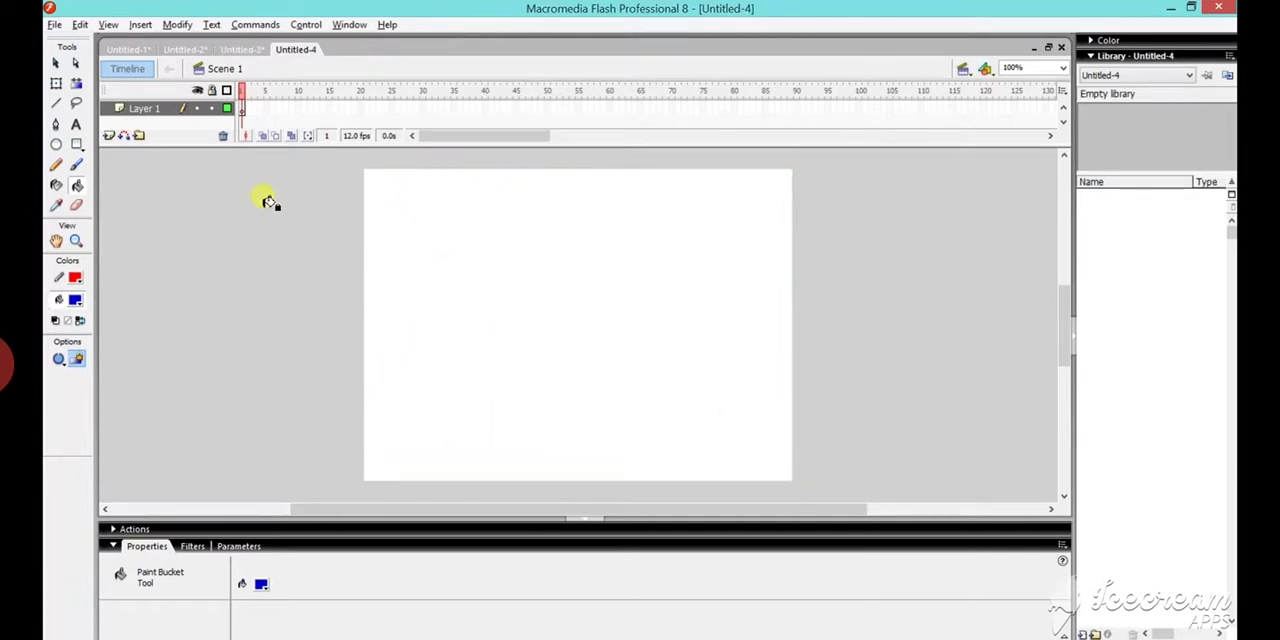
- Import makro-butterfly-makro-babochka.jpg from the Pictures folder to the stage
click(55, 25)
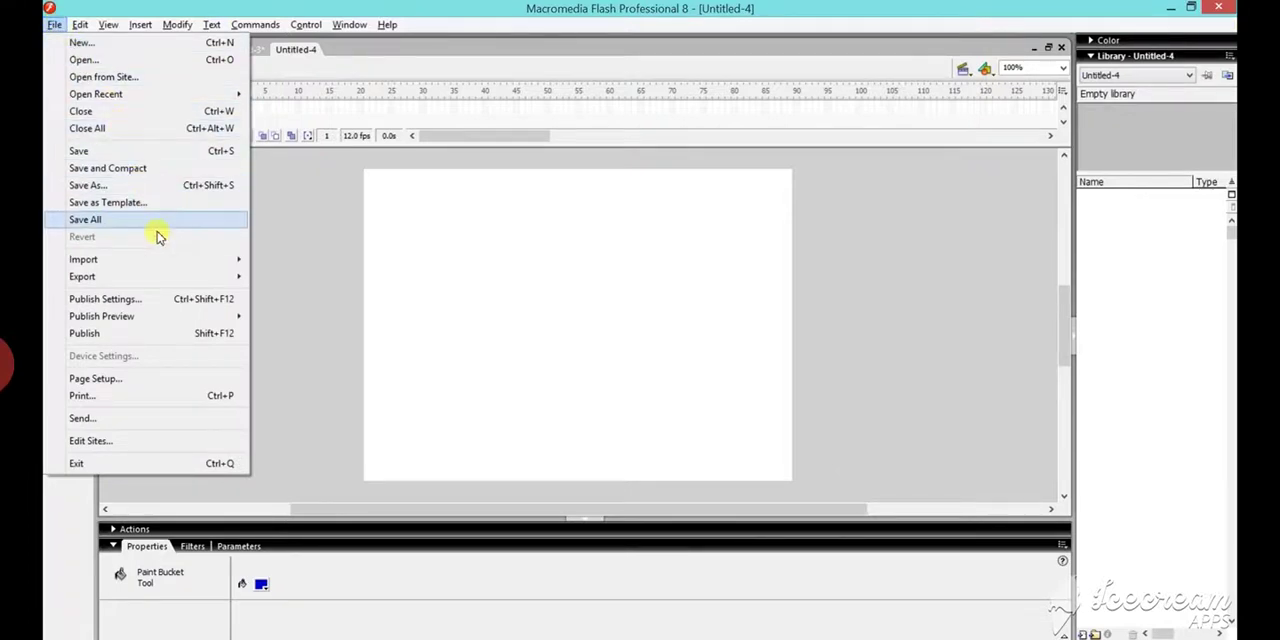
mouse_move(170, 262)
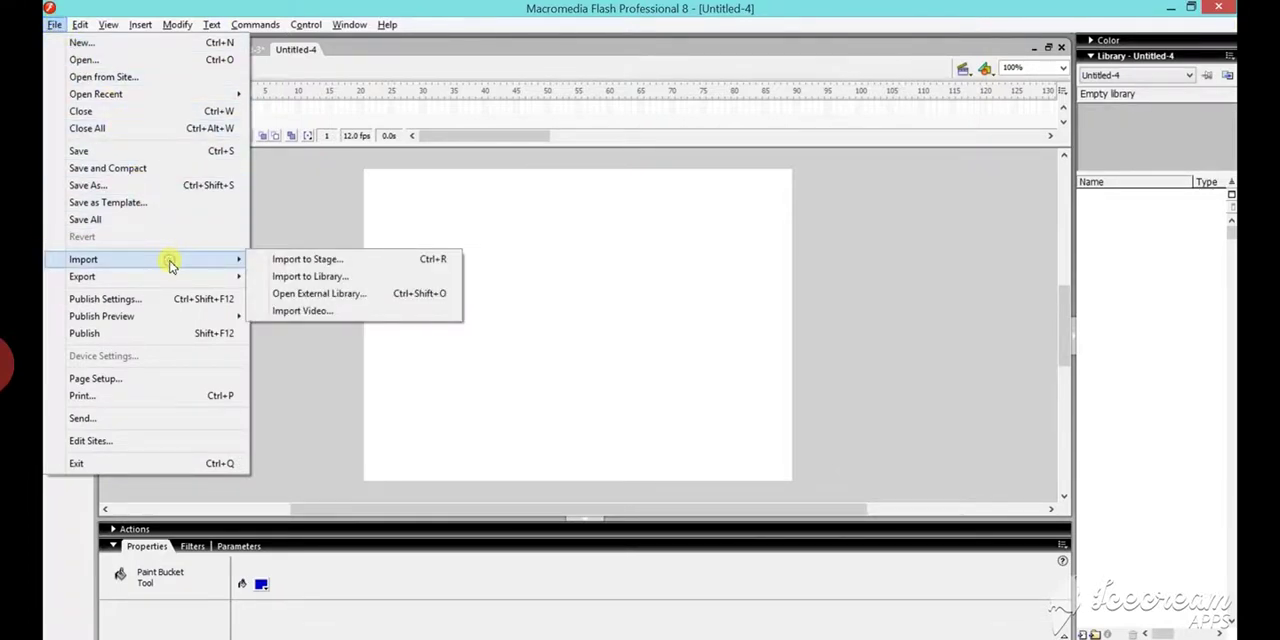
click(363, 262)
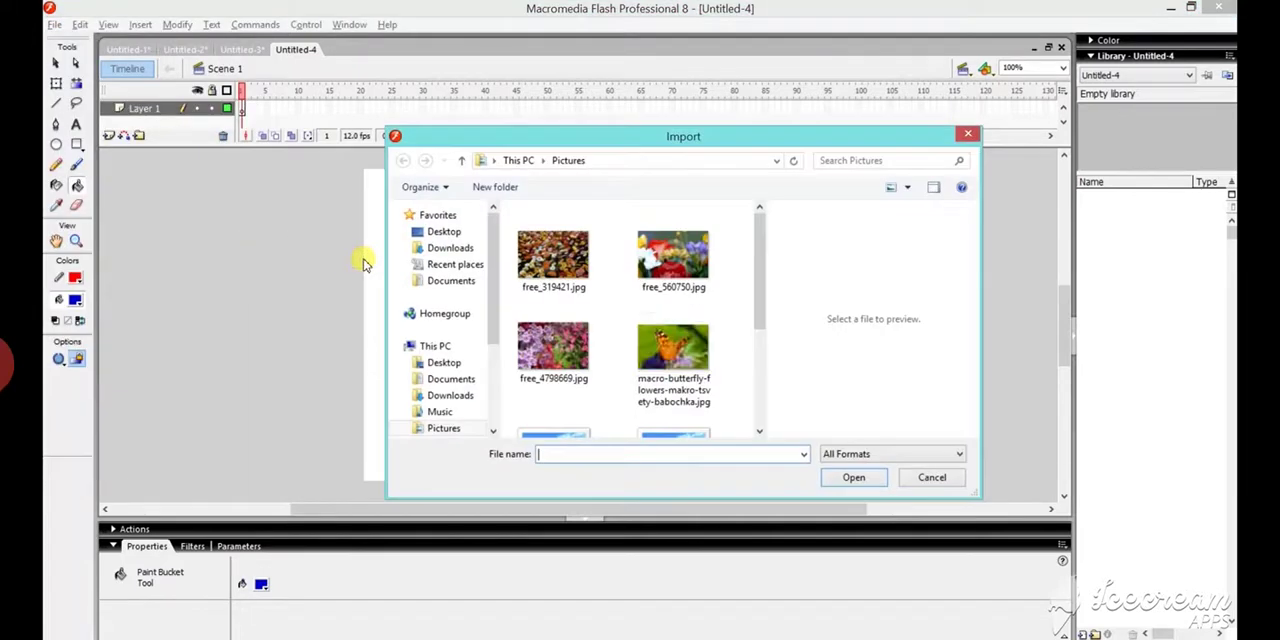
click(444, 428)
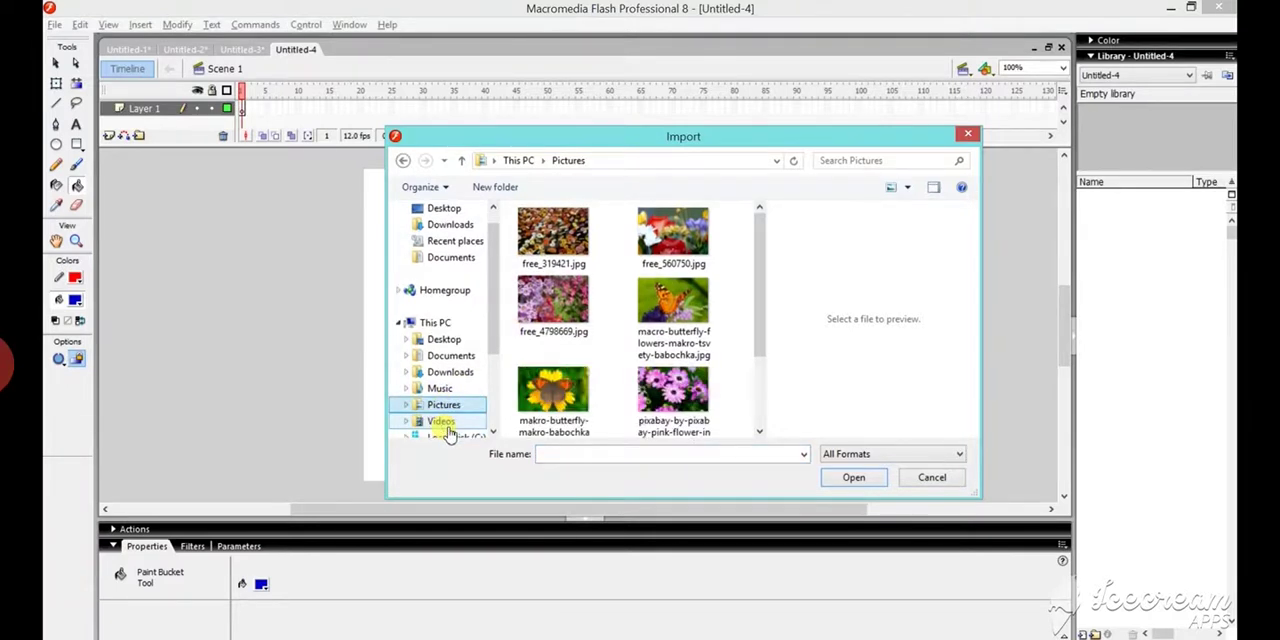
click(553, 392)
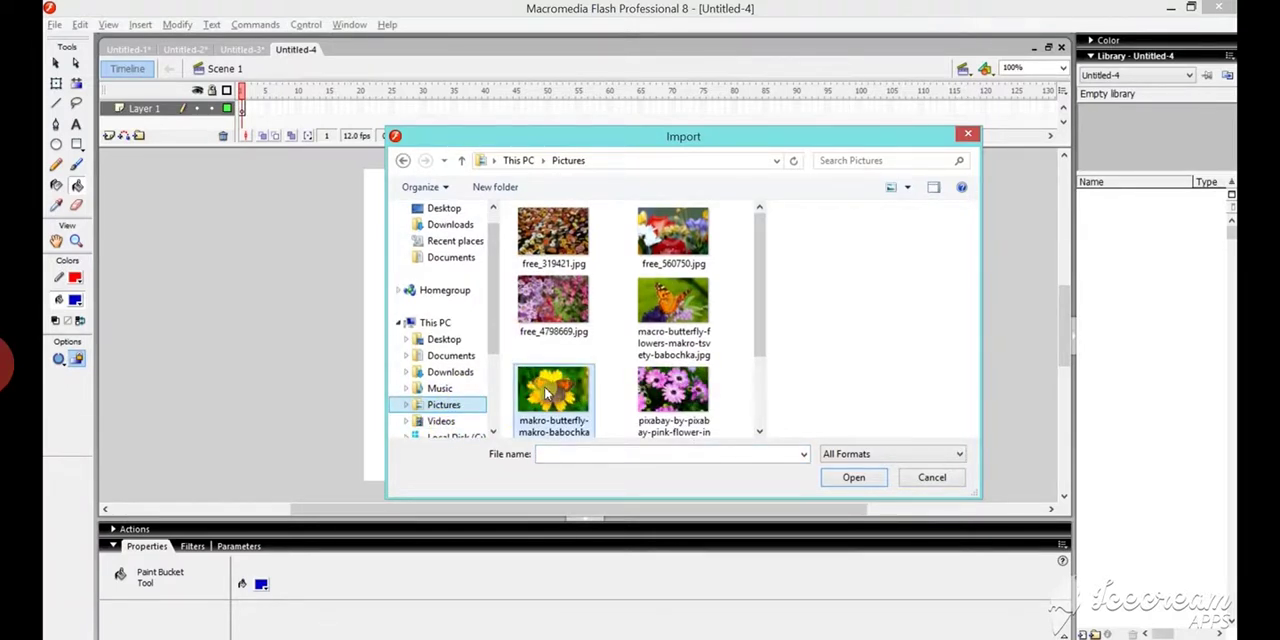
click(853, 478)
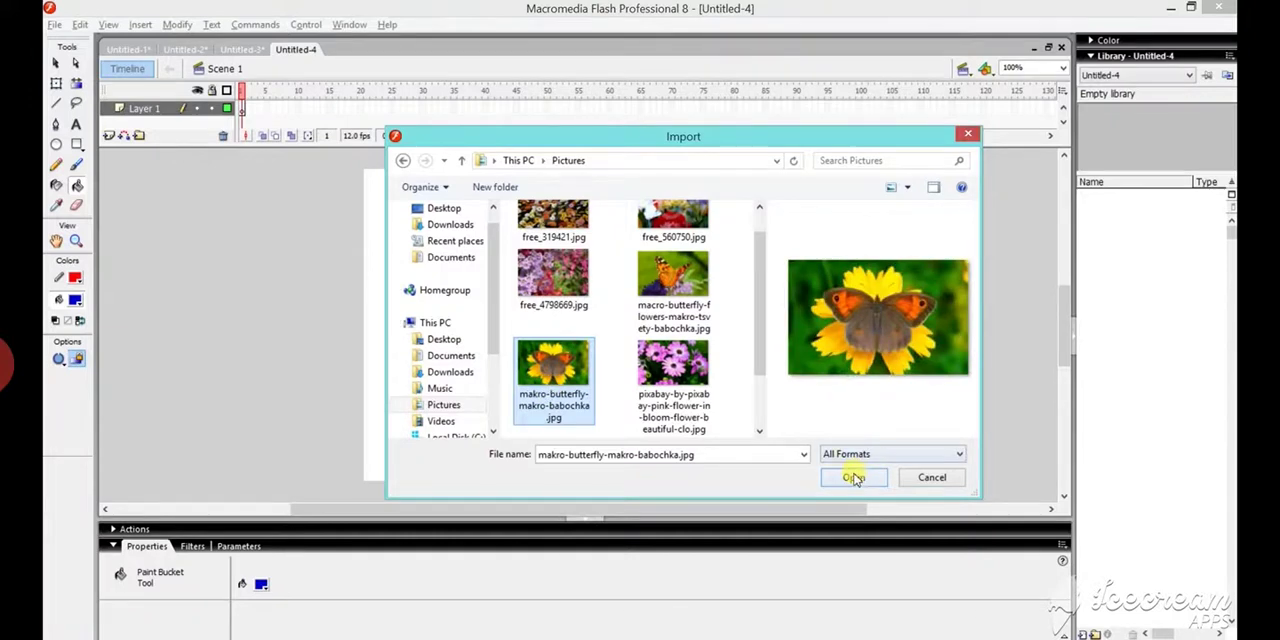
click(853, 478)
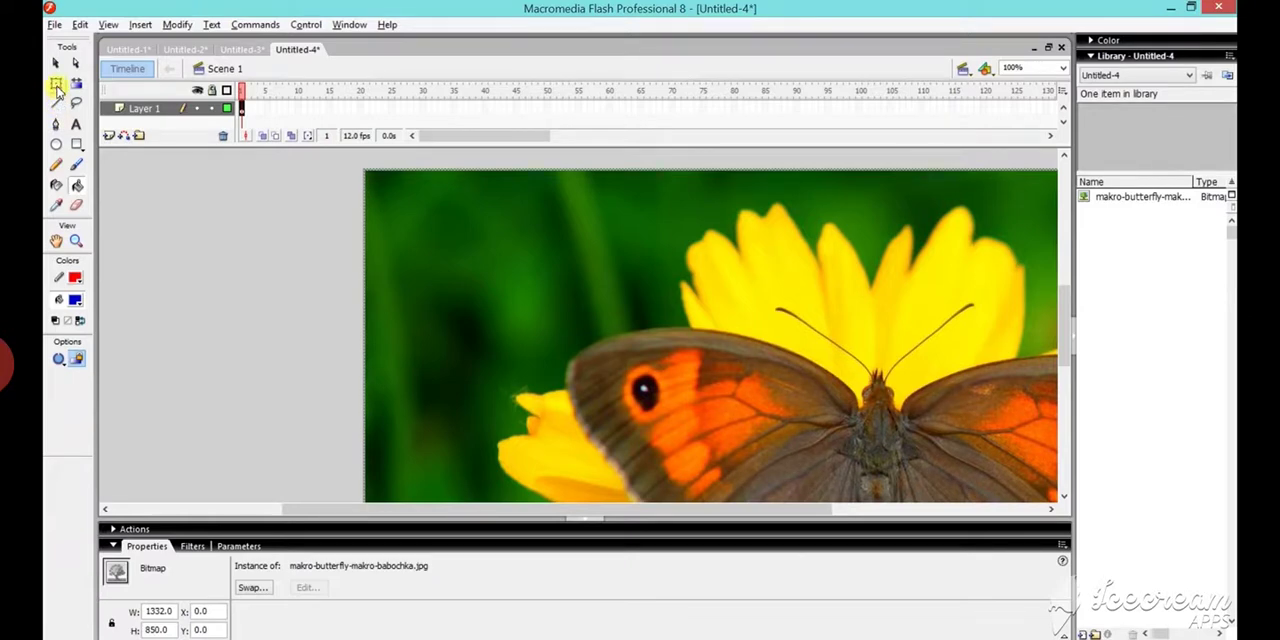
- Scale the butterfly image down with Free Transform to about 268 by 306 and place it at about X 183, Y 40
click(56, 86)
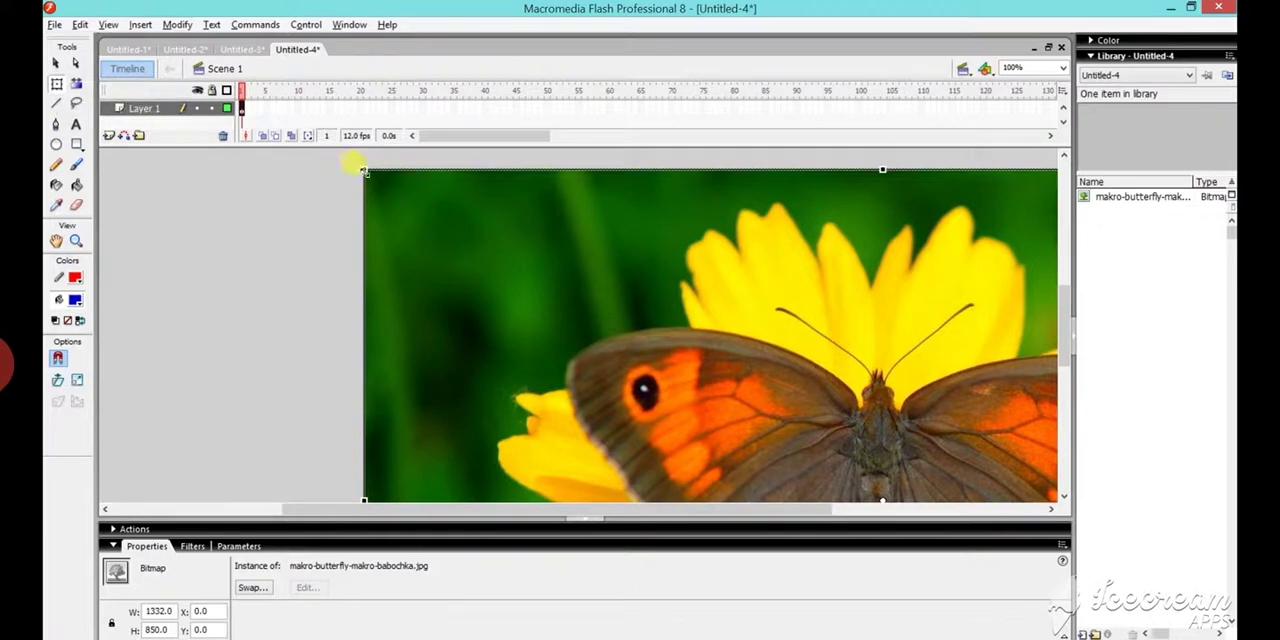
drag(364, 170, 779, 300)
drag(838, 345, 578, 263)
drag(624, 218, 645, 299)
drag(645, 340, 614, 240)
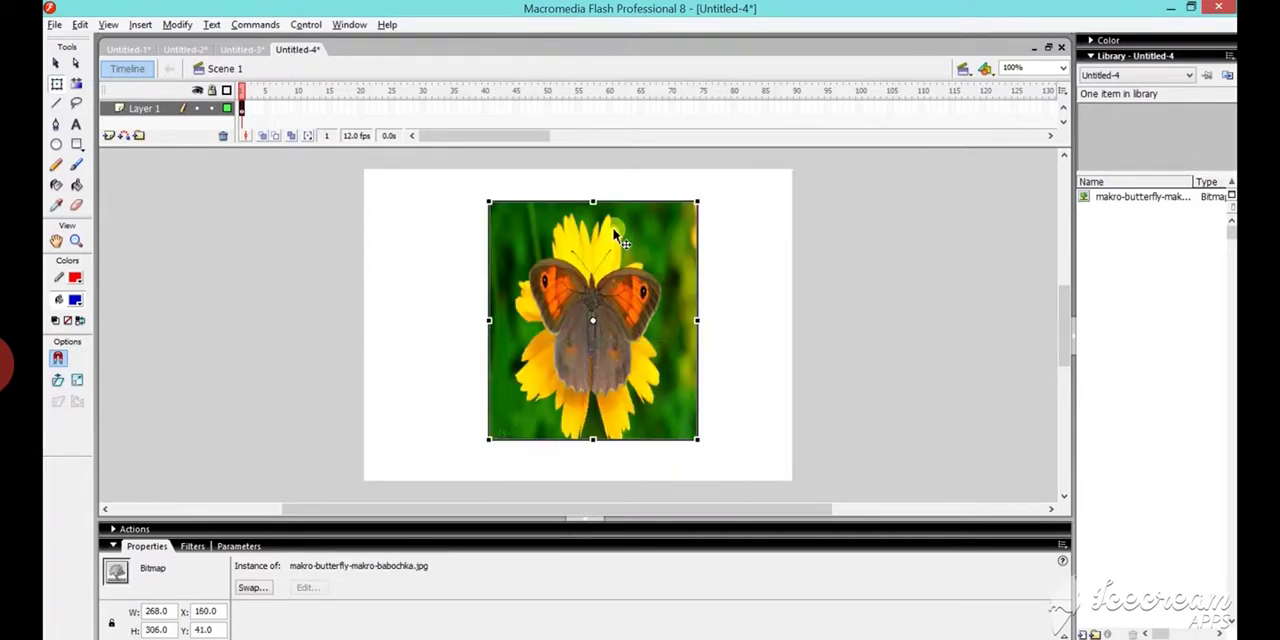
mouse_move(633, 290)
mouse_down()
mouse_move(543, 291)
mouse_move(702, 300)
mouse_move(575, 310)
mouse_move(645, 286)
mouse_up()
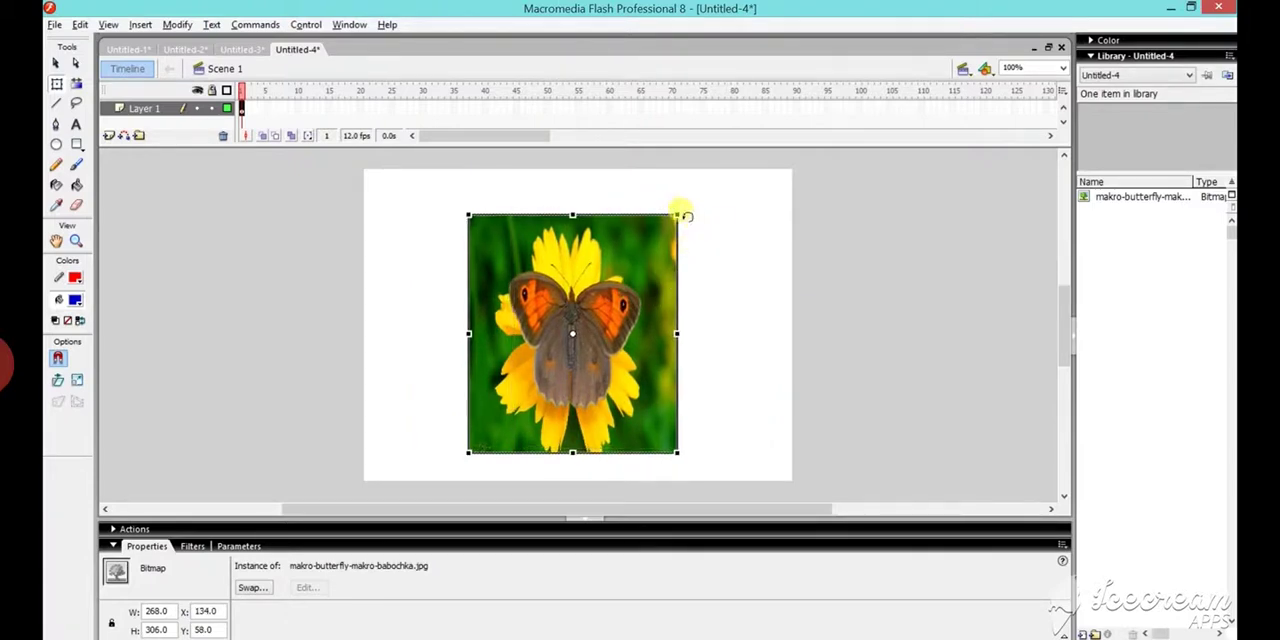
mouse_move(683, 211)
mouse_down()
mouse_move(654, 191)
mouse_move(586, 186)
mouse_move(480, 229)
mouse_move(486, 262)
mouse_move(532, 223)
mouse_move(543, 186)
mouse_move(629, 177)
mouse_move(698, 200)
mouse_move(701, 214)
mouse_up()
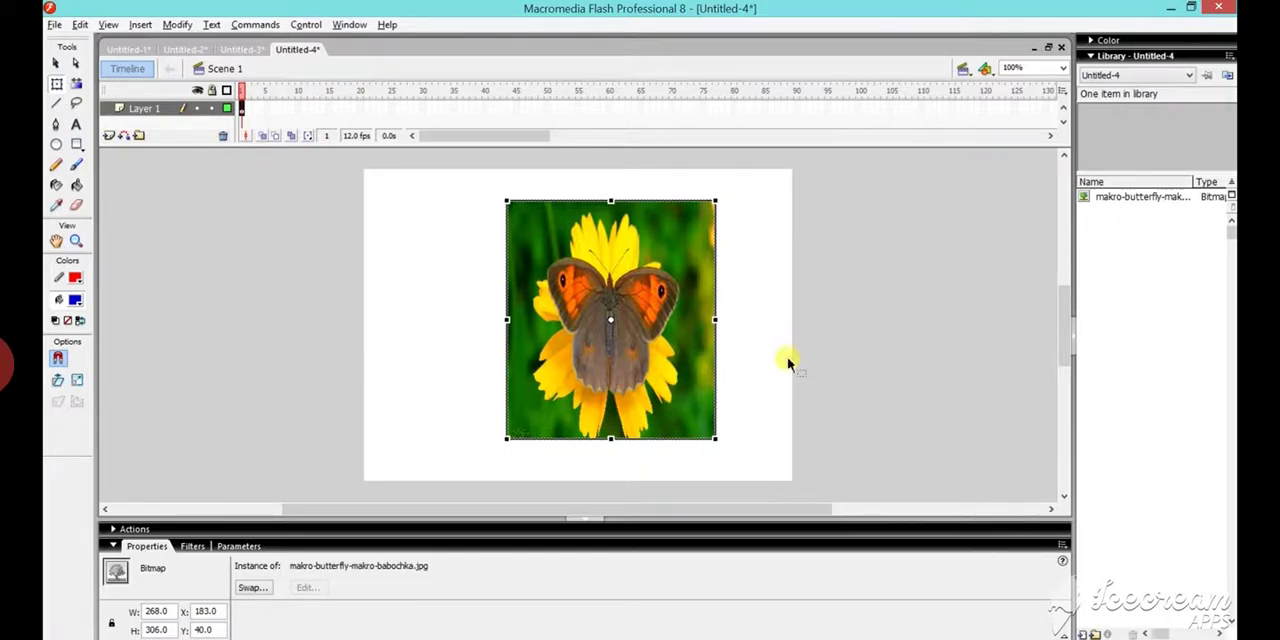
- Stretch the butterfly image to about 460 wide by 250 high and move it to about X 42, Y 67
mouse_move(716, 321)
mouse_down()
mouse_move(772, 322)
mouse_move(731, 320)
mouse_up()
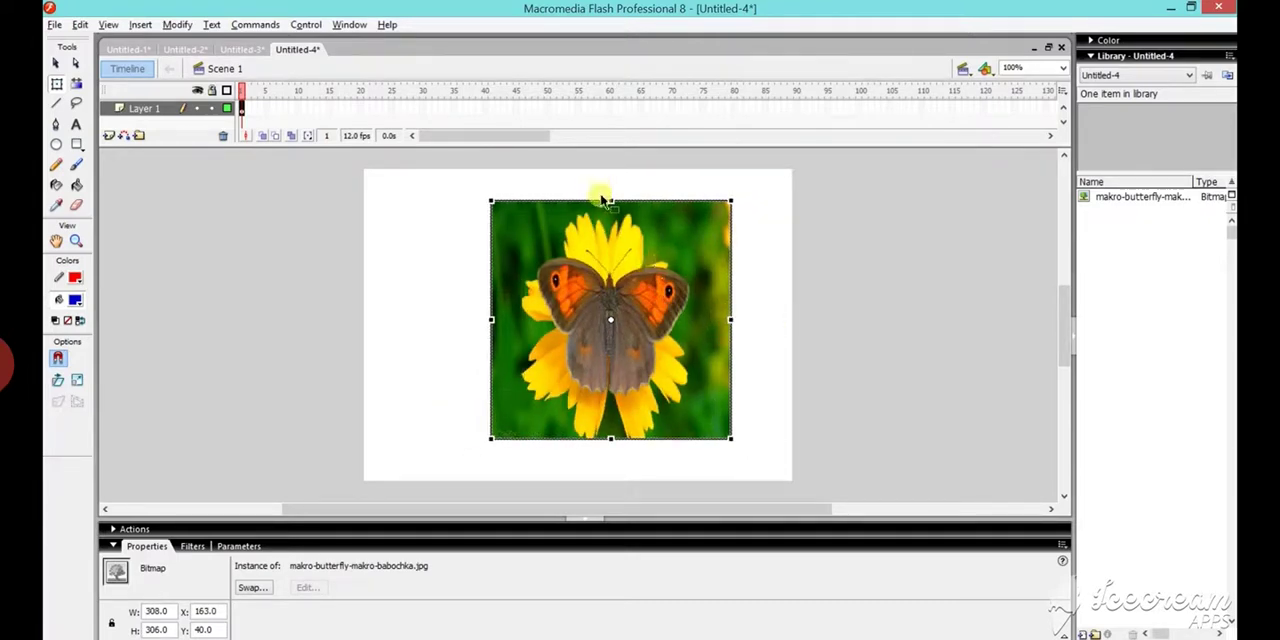
mouse_move(610, 200)
mouse_down()
mouse_move(610, 171)
mouse_move(610, 222)
mouse_up()
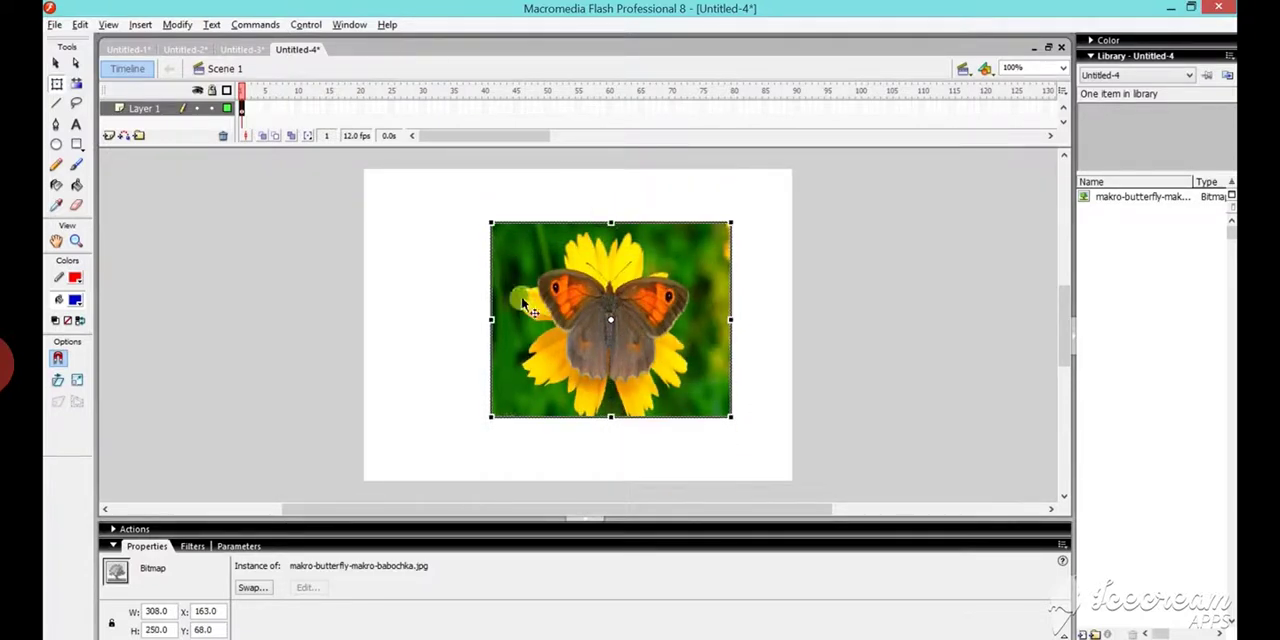
drag(498, 320, 430, 318)
drag(626, 312, 592, 312)
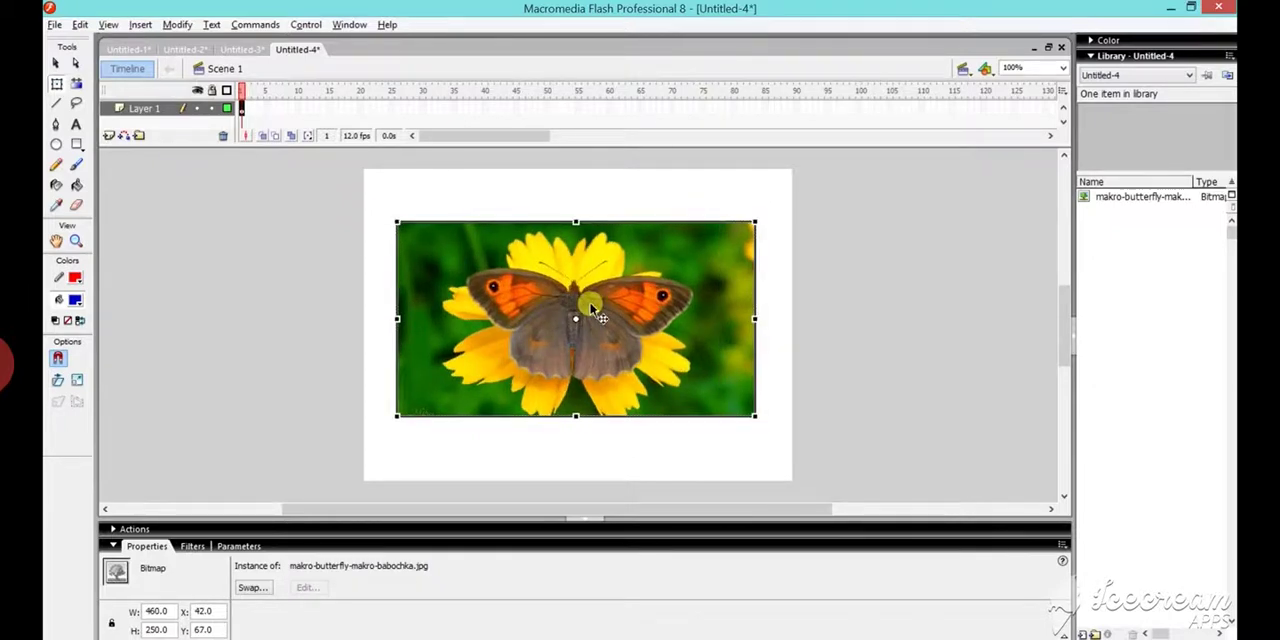